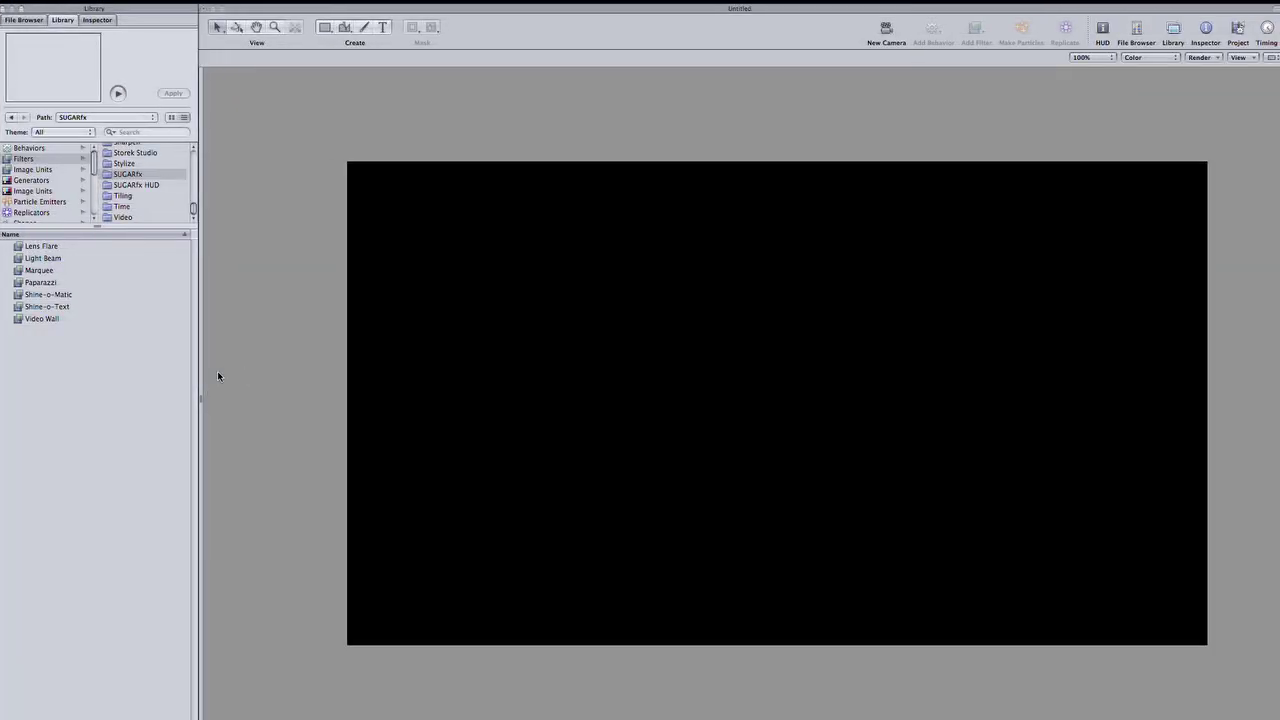
Switch to Finder and add SUGARfx Video Wall Tutorial VIDEO CLIP.mov to the project canvas
{"action": "key", "text": "super+Tab"}
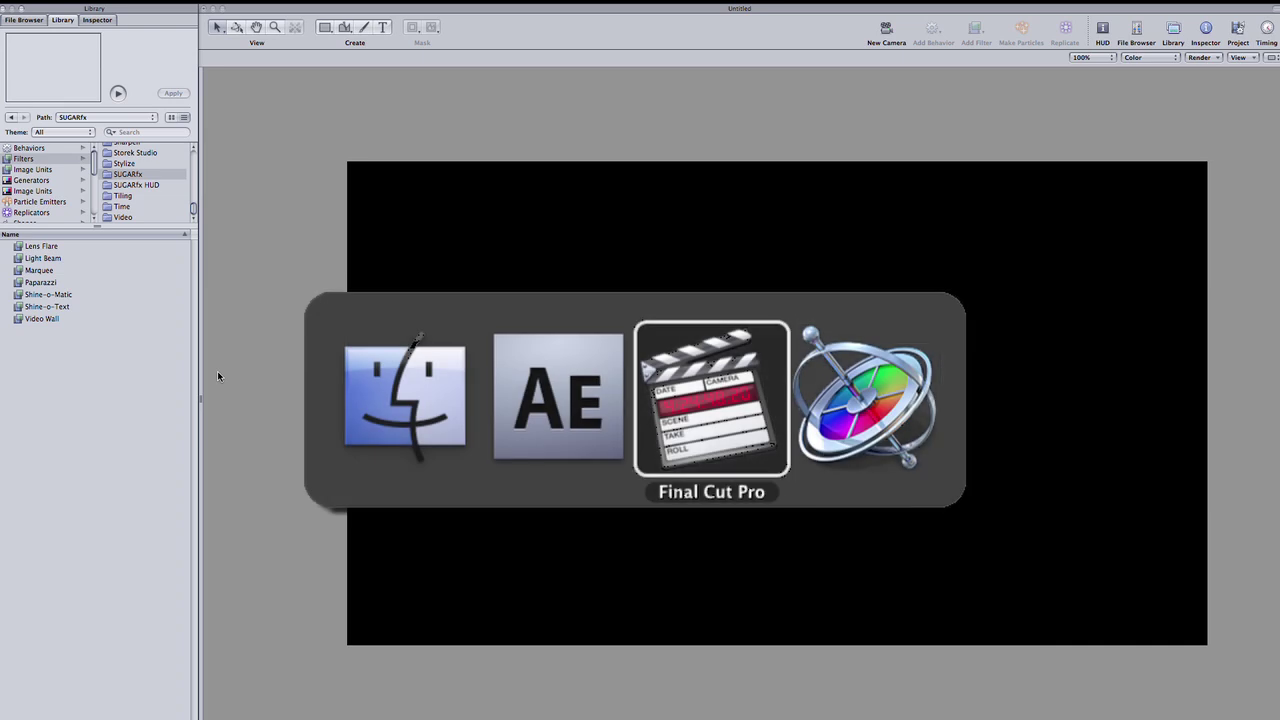
{"action": "key", "text": "super+shift+Tab"}
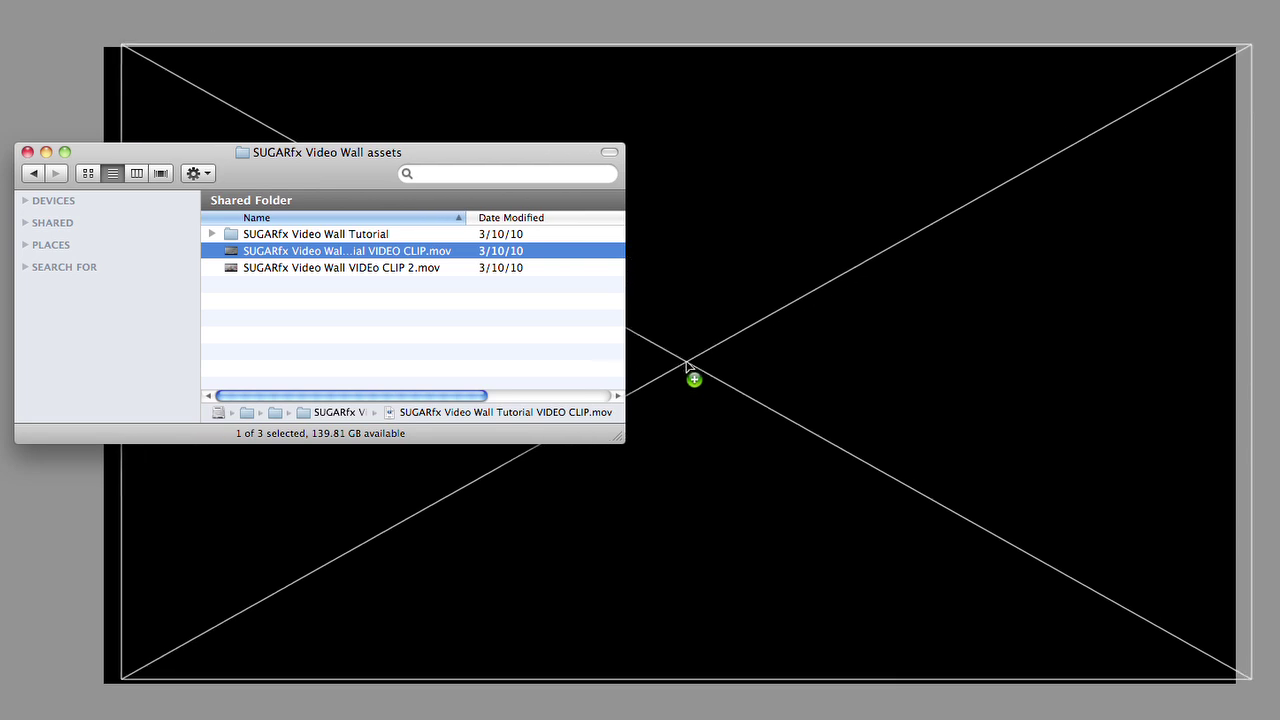
{"action": "left_click_drag", "start_coordinate": [710, 431], "coordinate": [710, 431]}
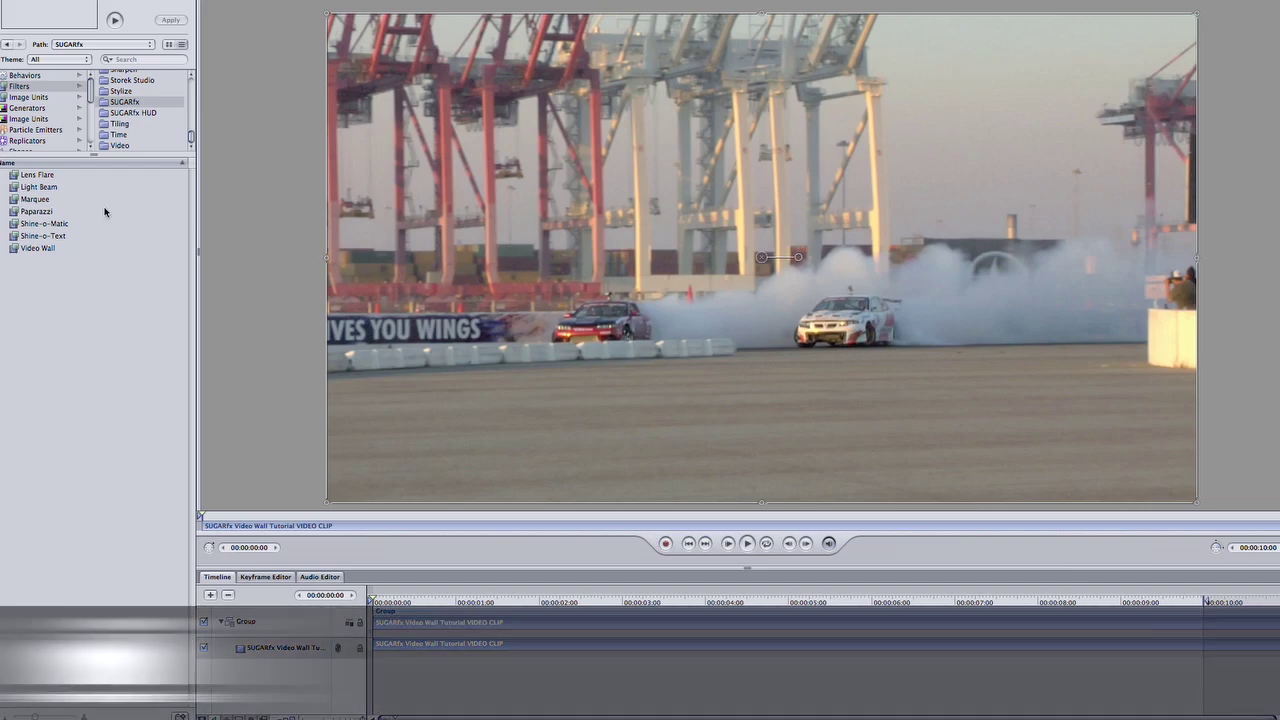
Apply the SUGARfx Video Wall filter to the clip, move the playhead to 00:00:00:14 and select the filter
{"action": "left_click_drag", "start_coordinate": [37, 248], "coordinate": [583, 330]}
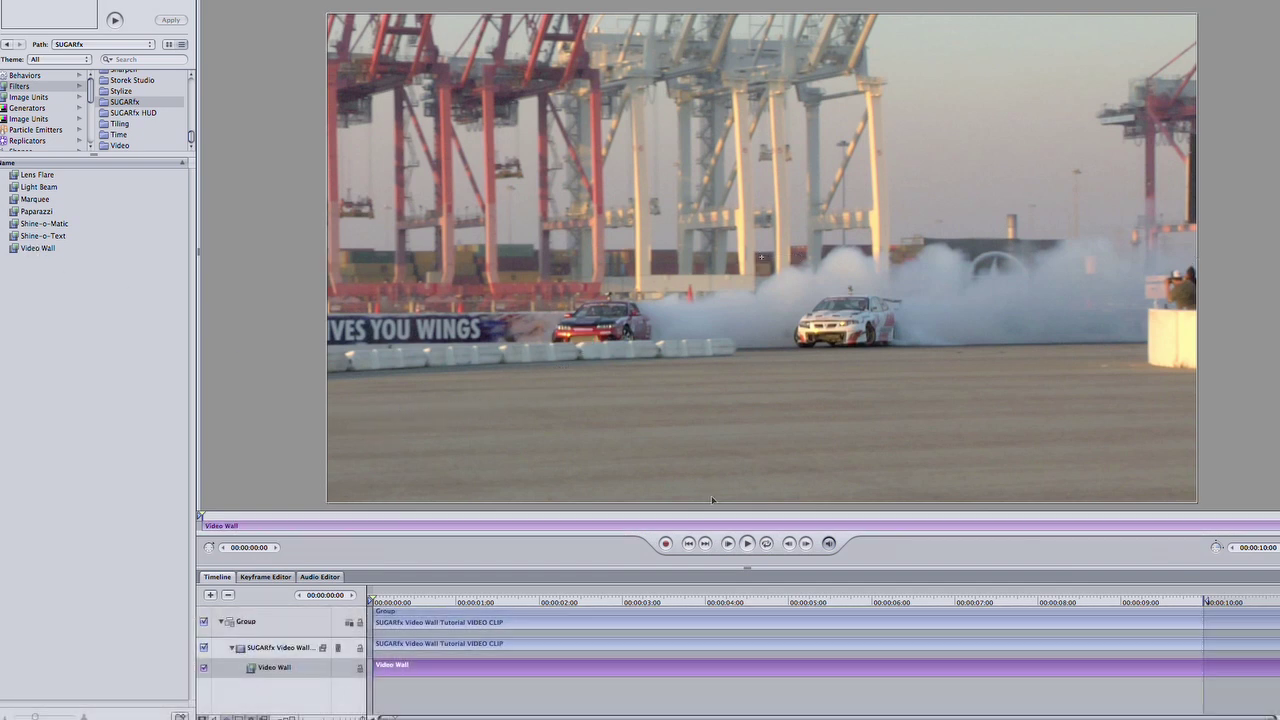
{"action": "left_click_drag", "start_coordinate": [414, 598], "coordinate": [420, 597]}
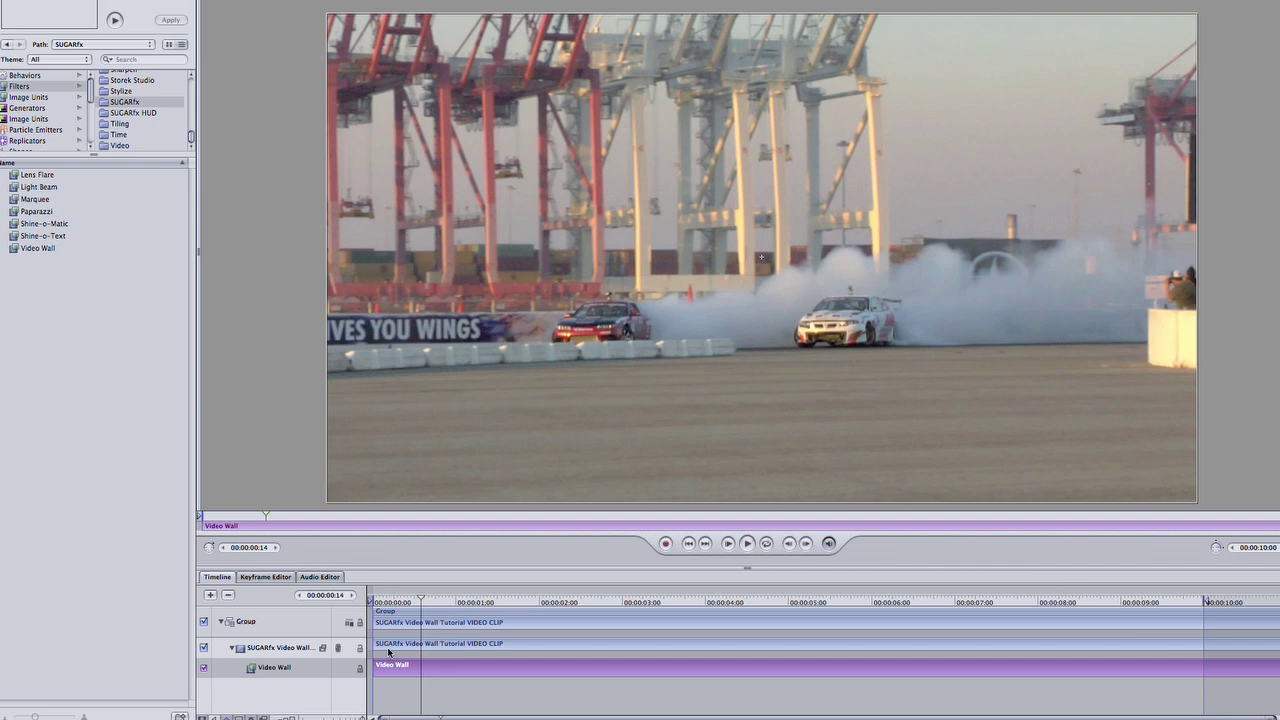
{"action": "left_click", "coordinate": [288, 649]}
{"action": "left_click", "coordinate": [464, 665]}
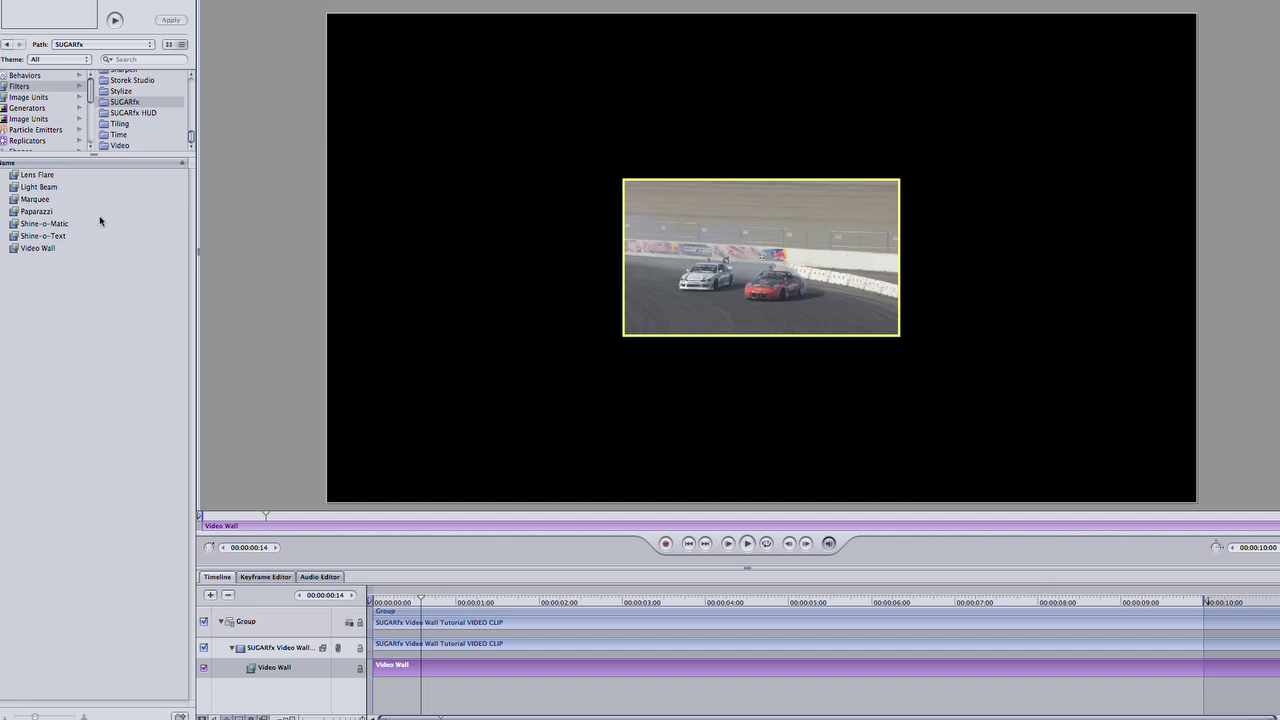
Try Video Wall presets including Dancing Cards, Glass Panels and Projection Wall, and settle on Flexiwall (A)
{"action": "key", "text": "super+3"}
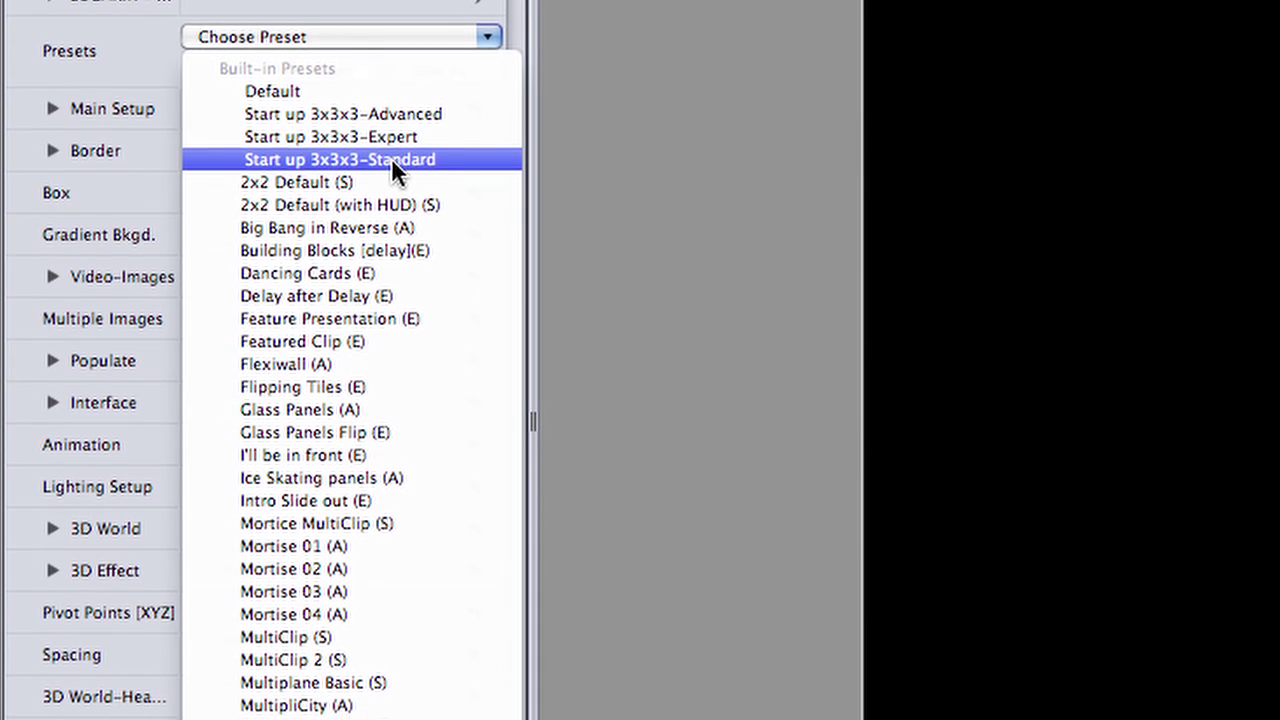
{"action": "left_click", "coordinate": [438, 212]}
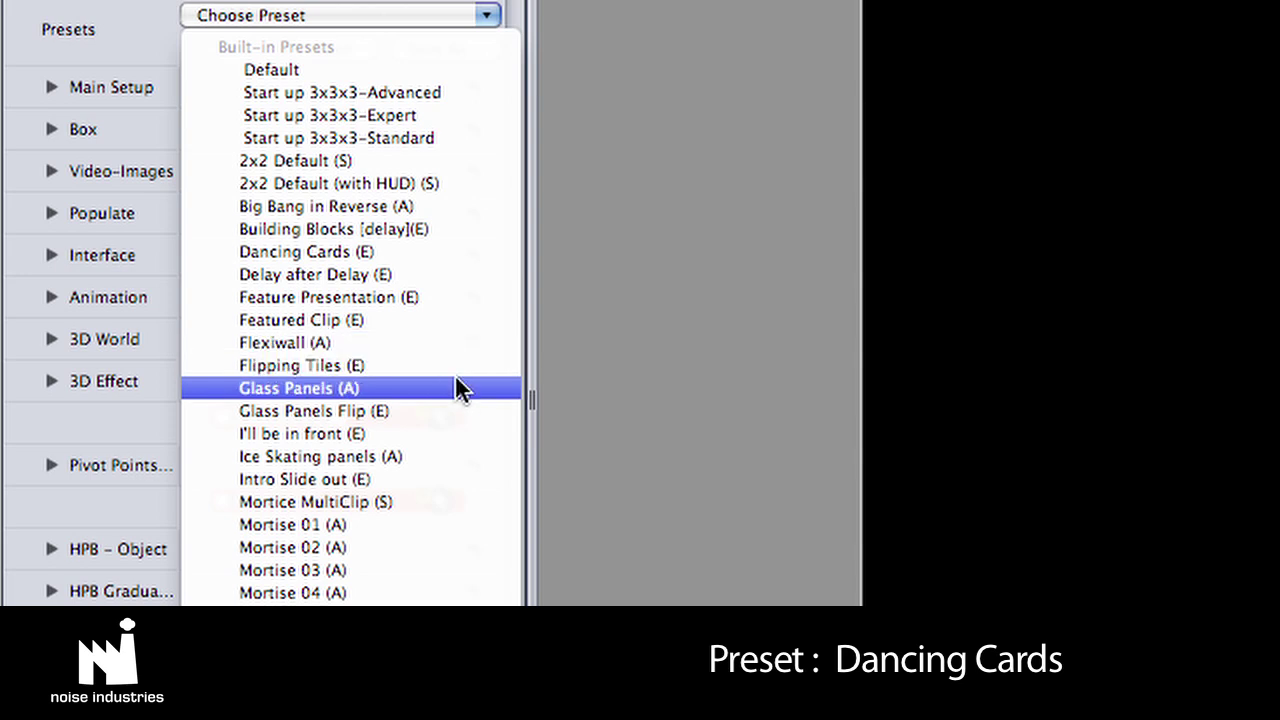
{"action": "left_click", "coordinate": [458, 390]}
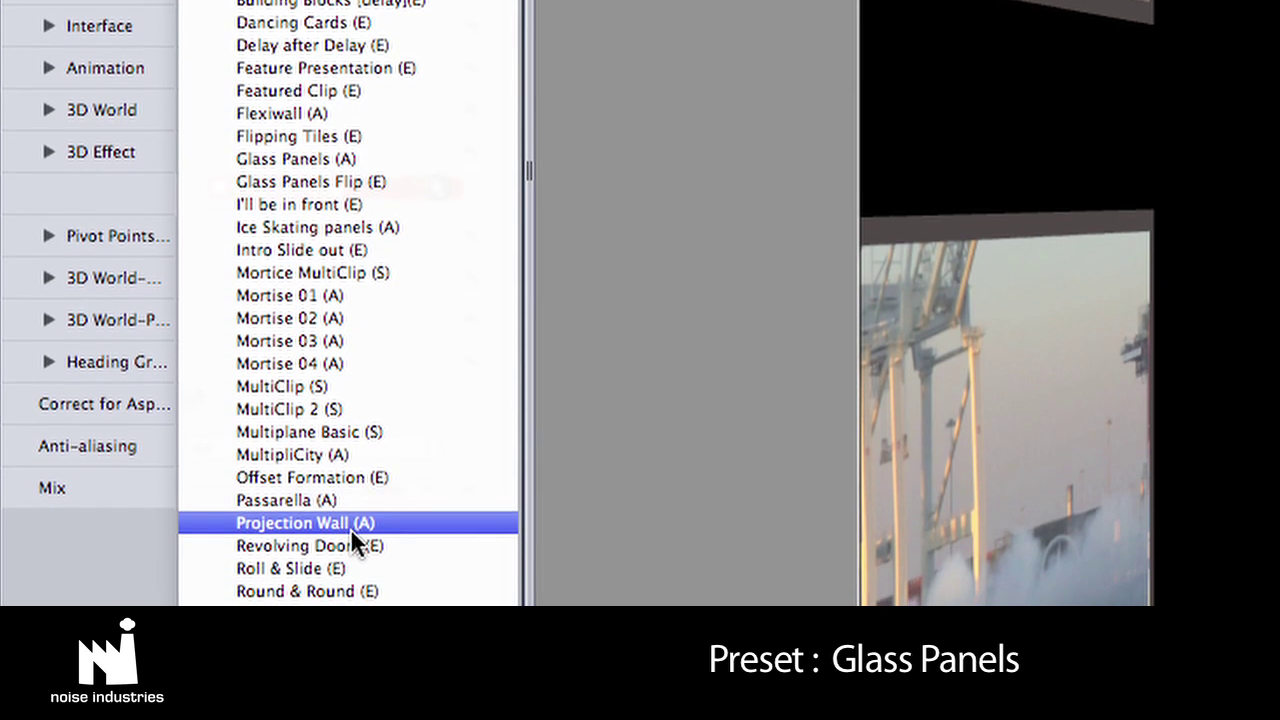
{"action": "left_click", "coordinate": [350, 530]}
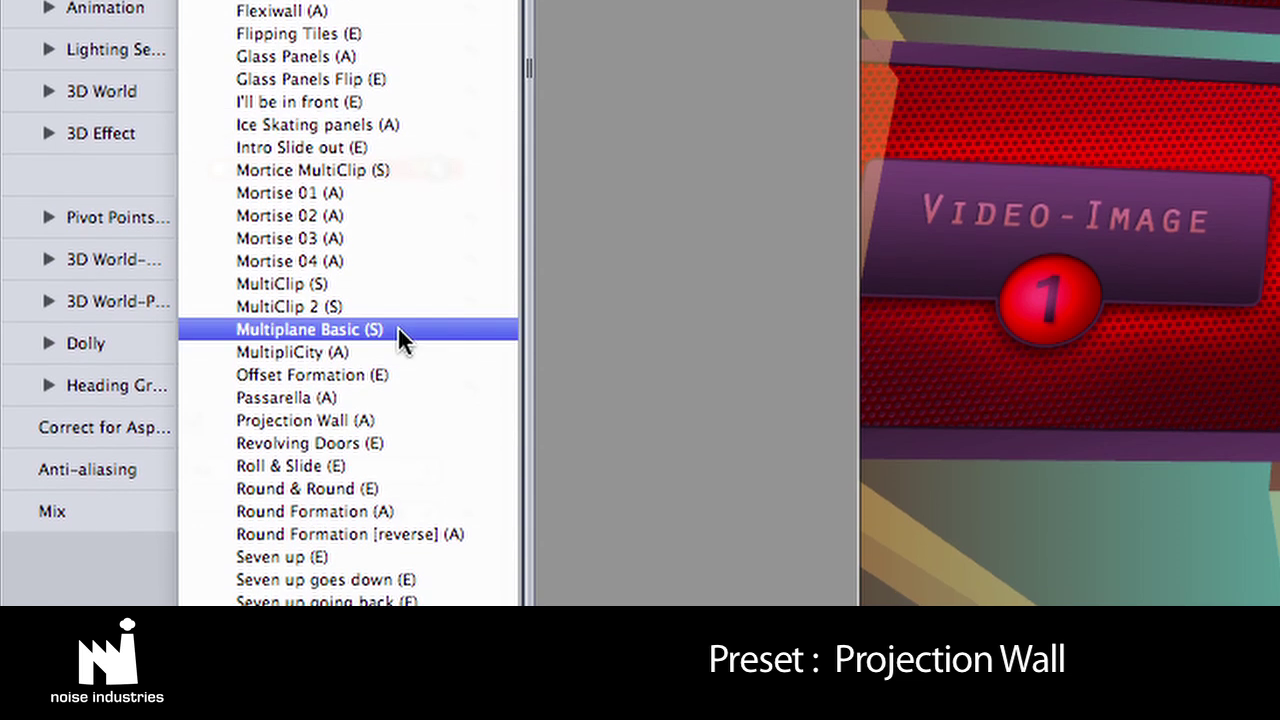
{"action": "left_click", "coordinate": [428, 440]}
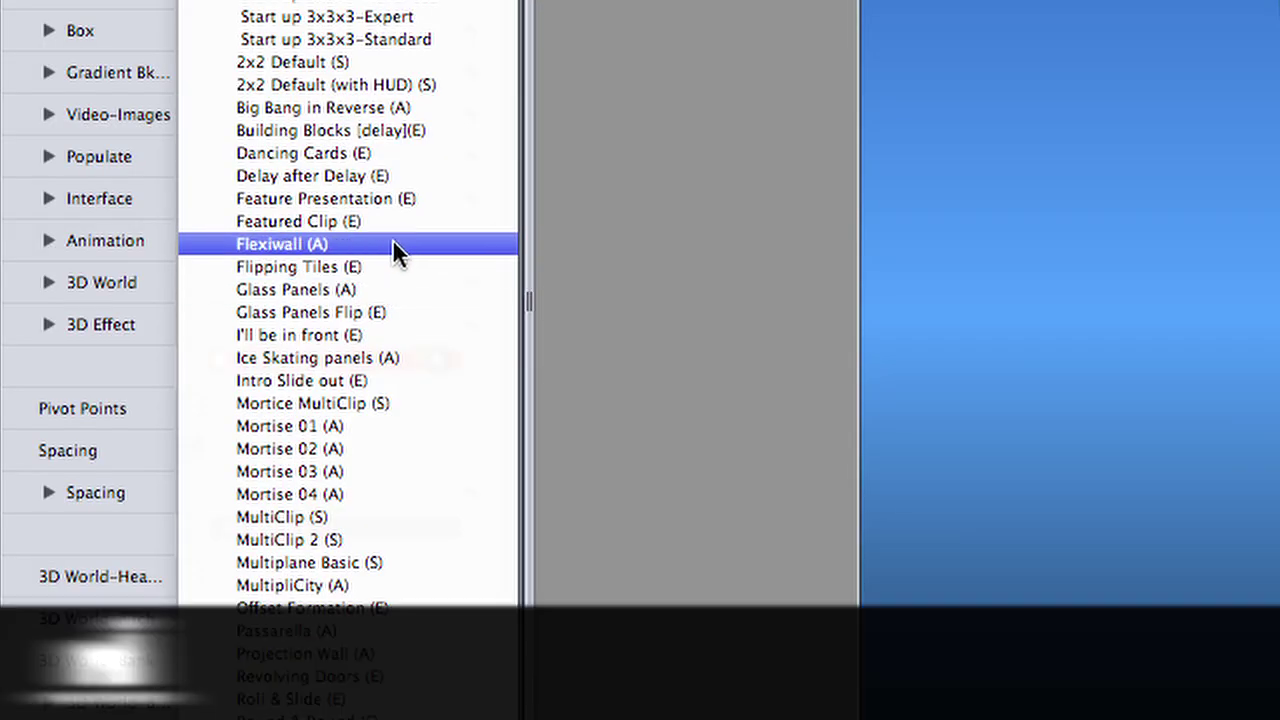
{"action": "left_click", "coordinate": [392, 243]}
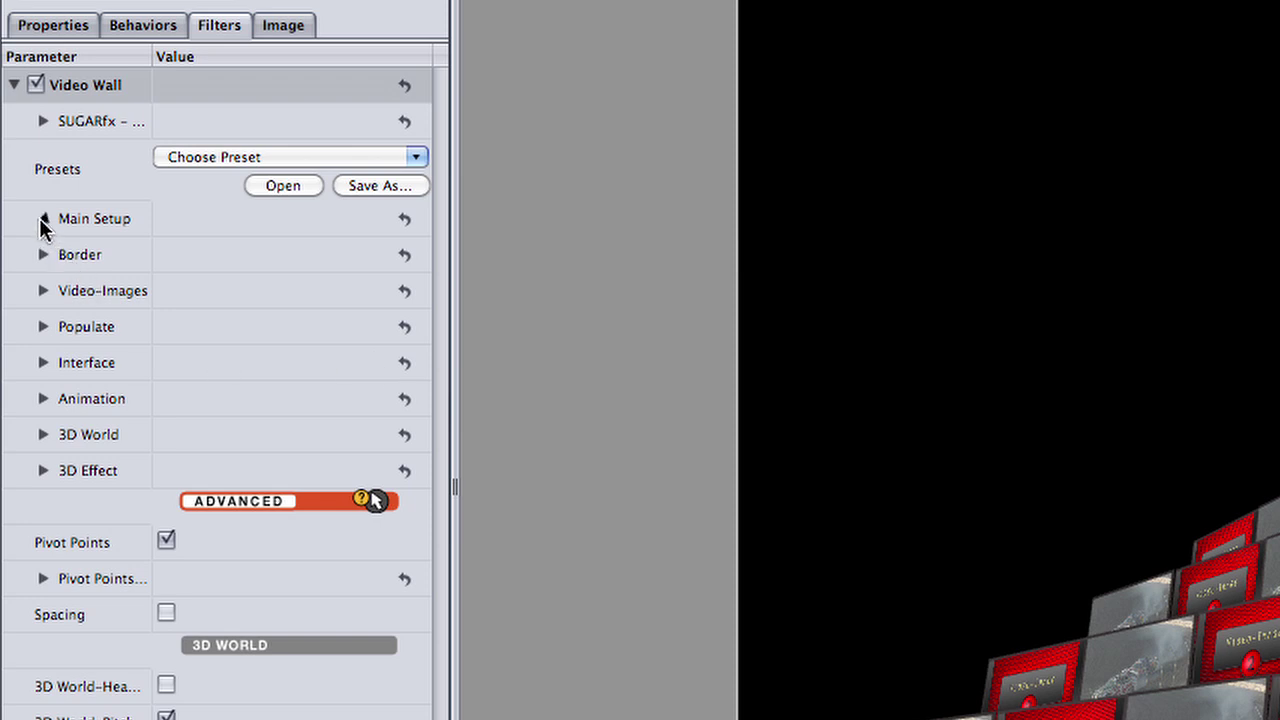
Enable the wall's gradient background, set its Bias to 0.00 and make Color 2 a darker blue
{"action": "left_click", "coordinate": [42, 218]}
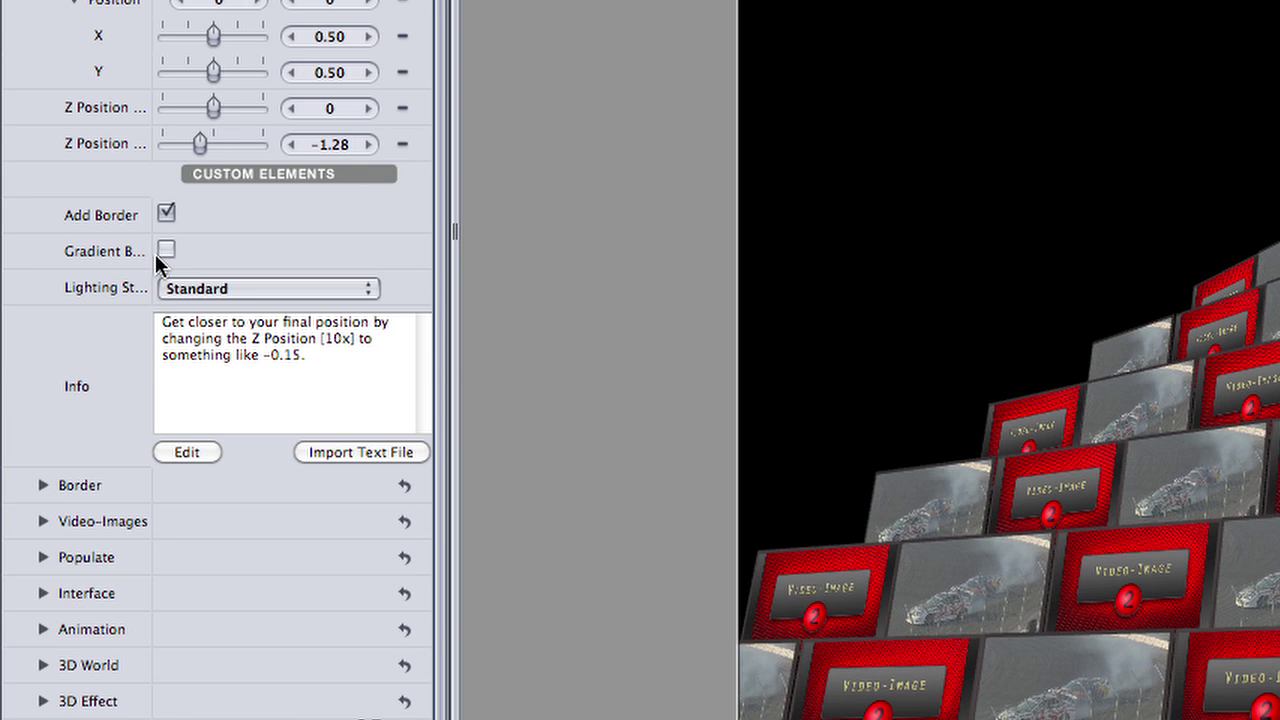
{"action": "left_click", "coordinate": [166, 250]}
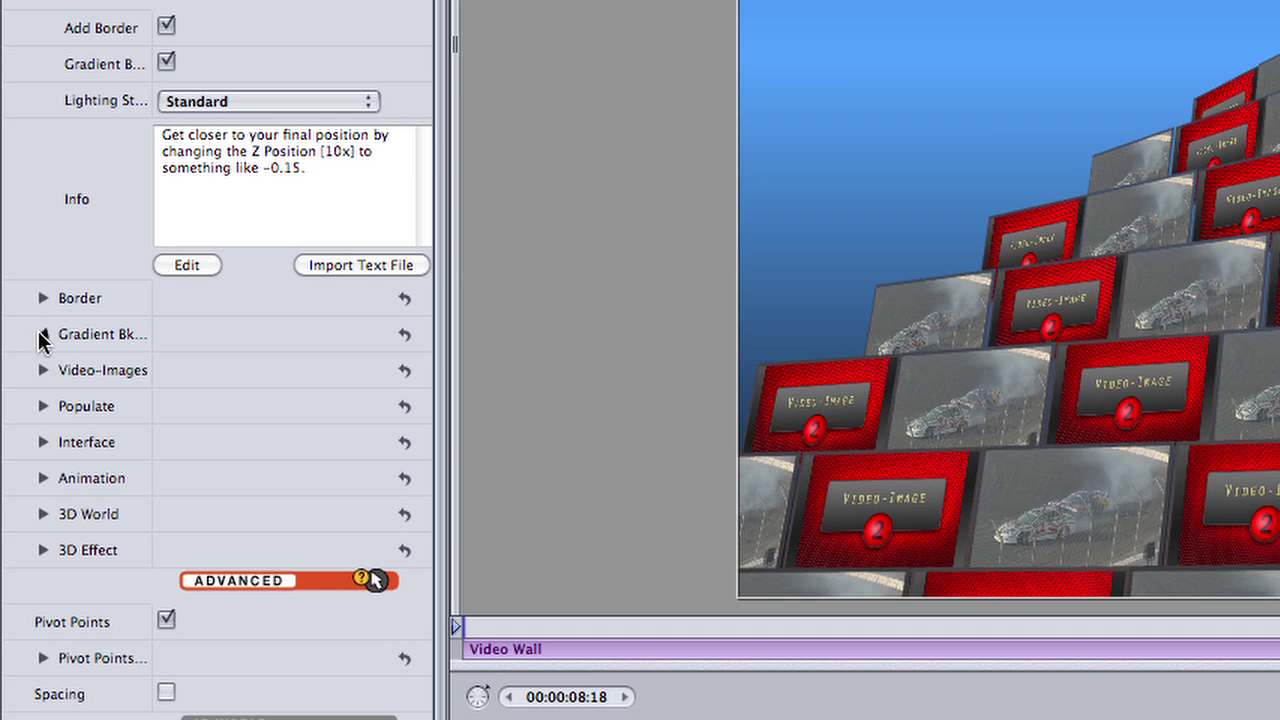
{"action": "left_click", "coordinate": [43, 335]}
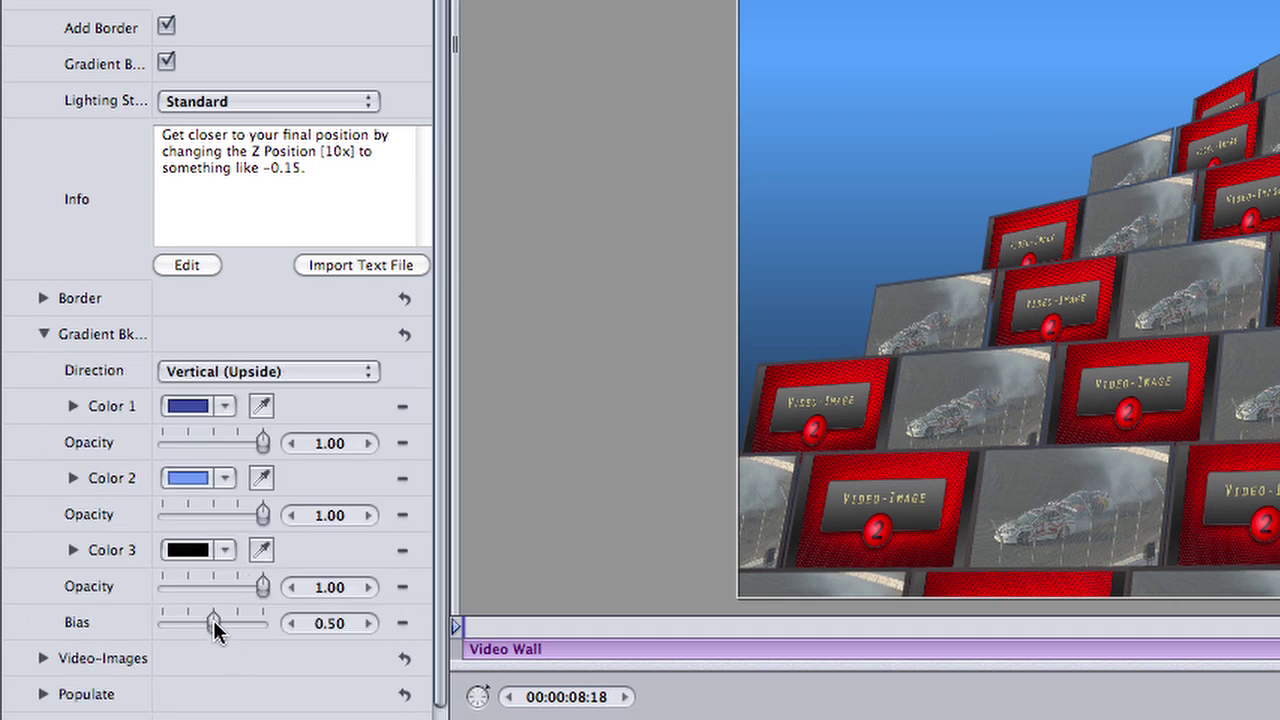
{"action": "left_click_drag", "start_coordinate": [213, 620], "coordinate": [155, 648]}
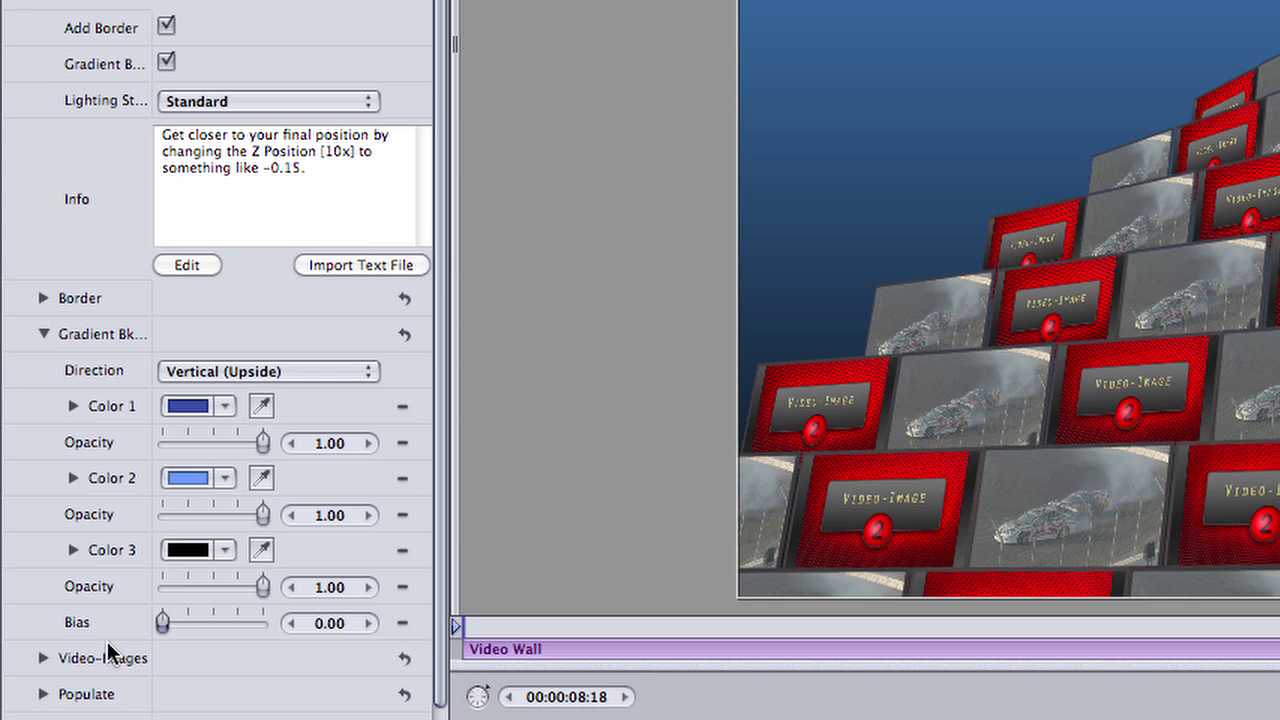
{"action": "left_click", "coordinate": [194, 476]}
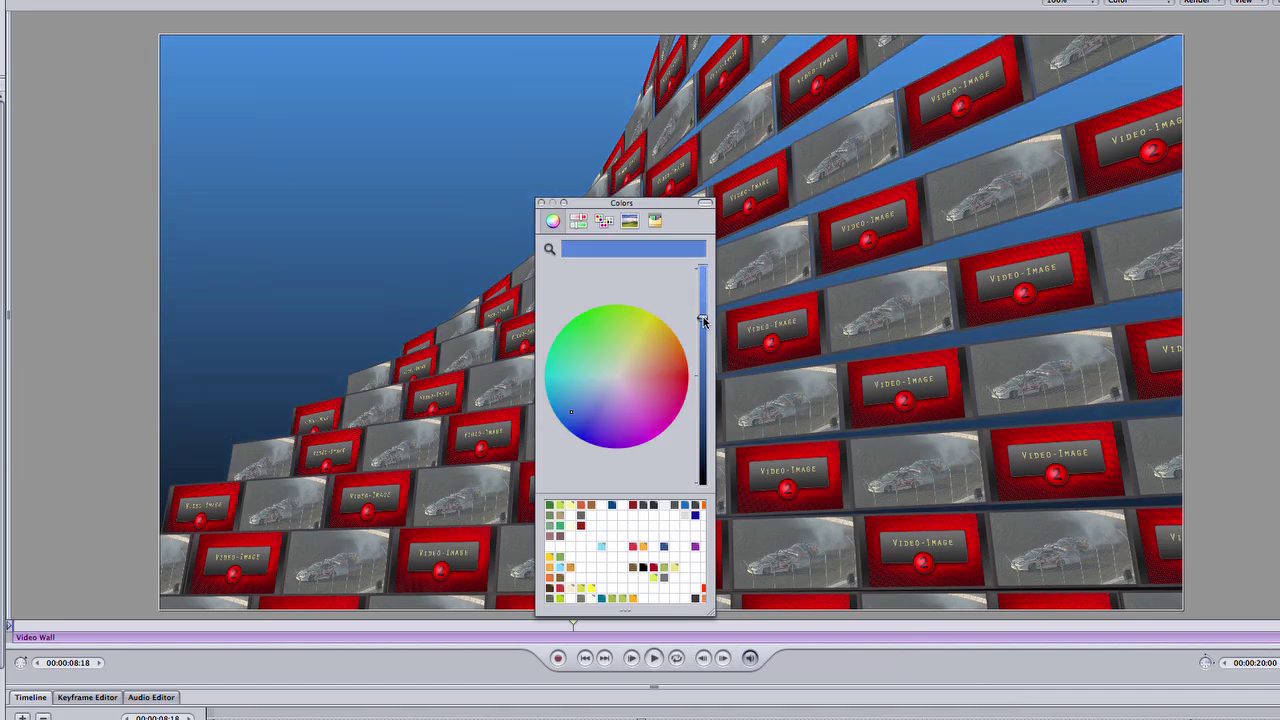
{"action": "left_click", "coordinate": [541, 203]}
Try the Custom Setup lighting style with a lower Control A value, and return the lighting to Standard
{"action": "left_click", "coordinate": [229, 175]}
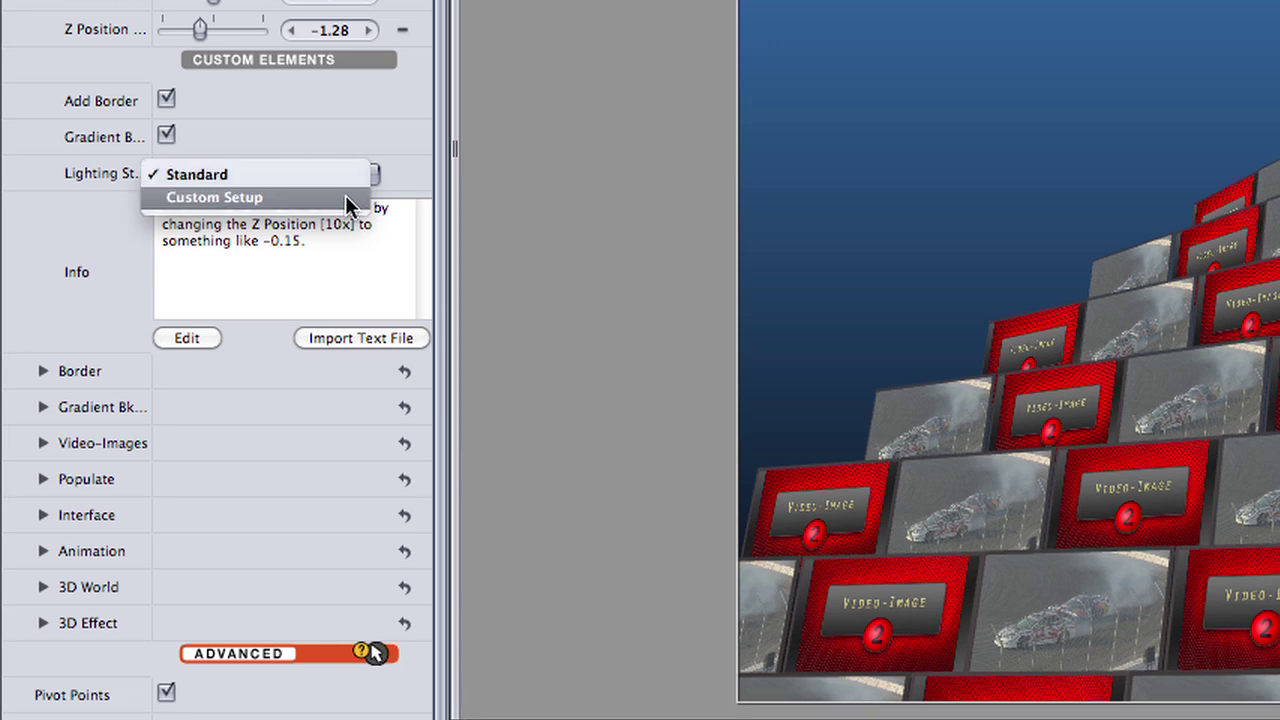
{"action": "left_click", "coordinate": [348, 198]}
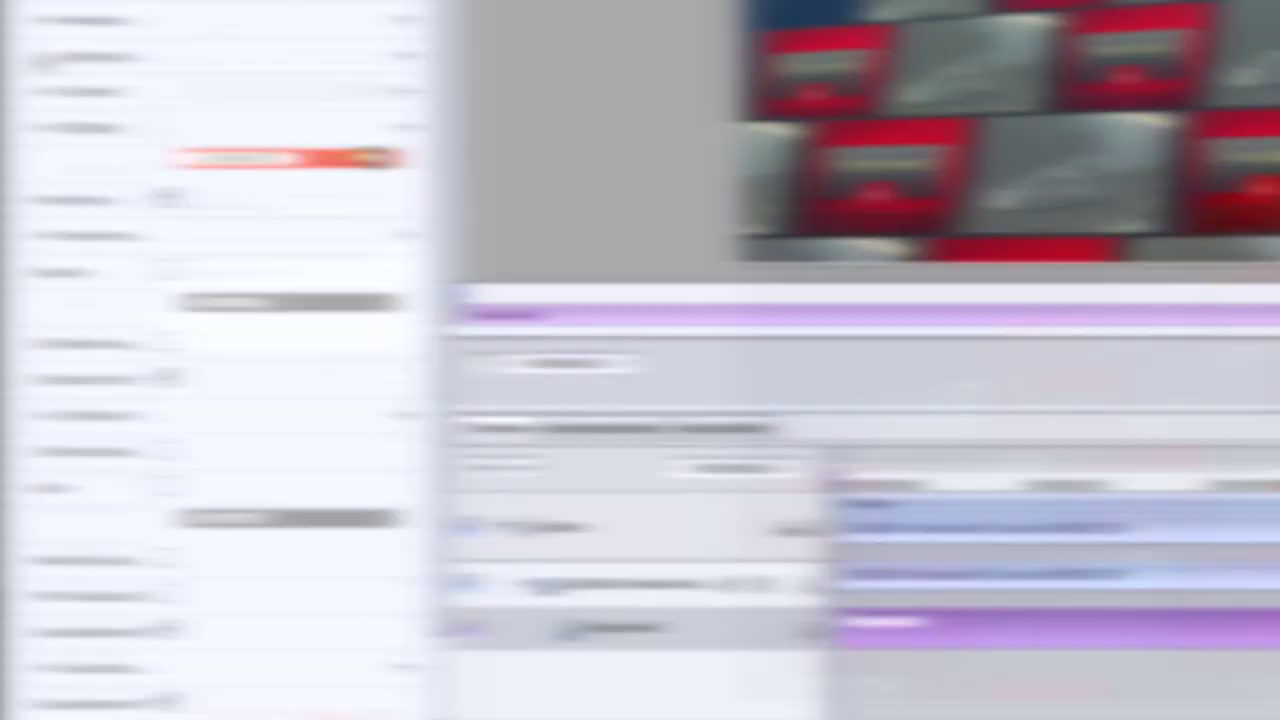
{"action": "left_click", "coordinate": [43, 618]}
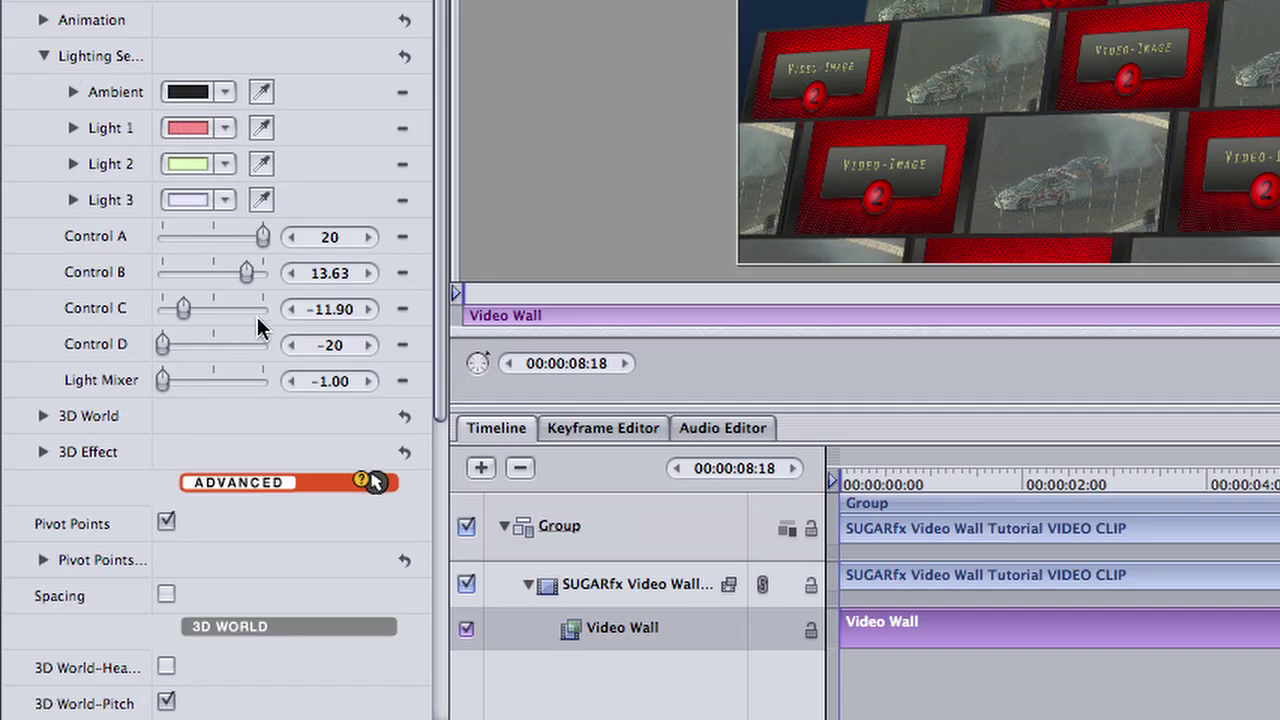
{"action": "left_click_drag", "start_coordinate": [263, 235], "coordinate": [204, 235]}
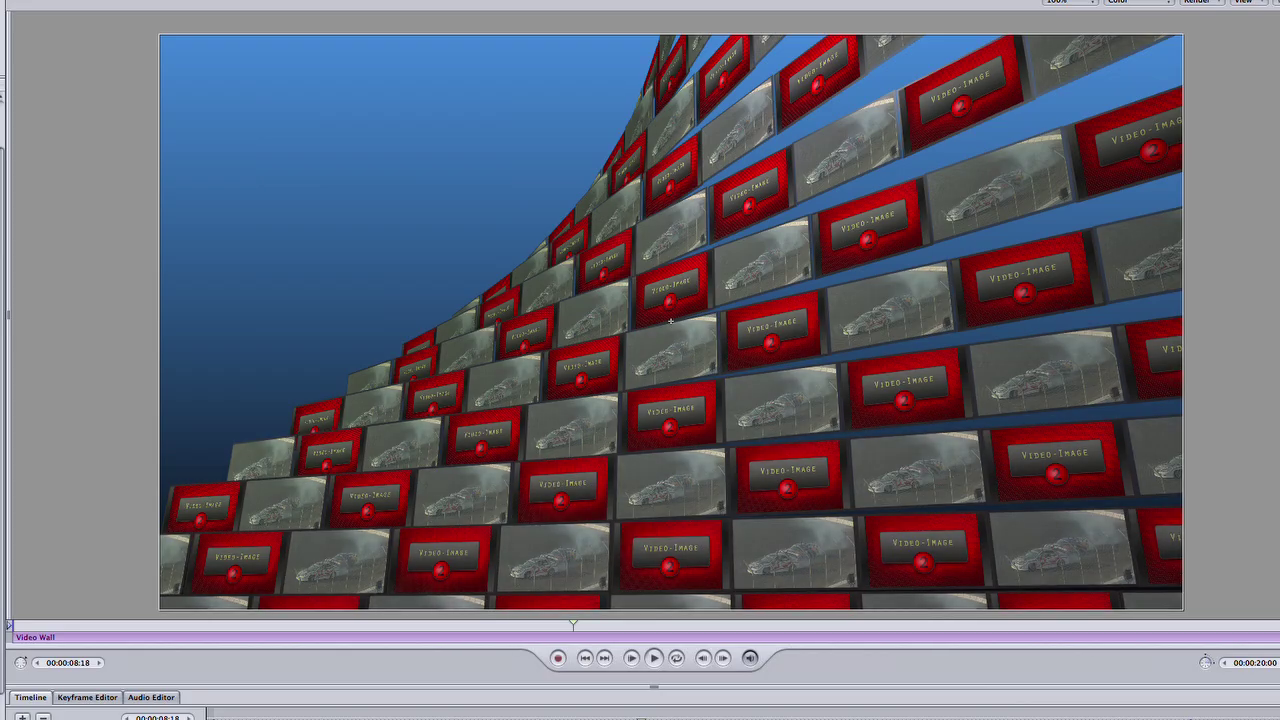
{"action": "left_click", "coordinate": [323, 414]}
{"action": "left_click", "coordinate": [314, 392]}
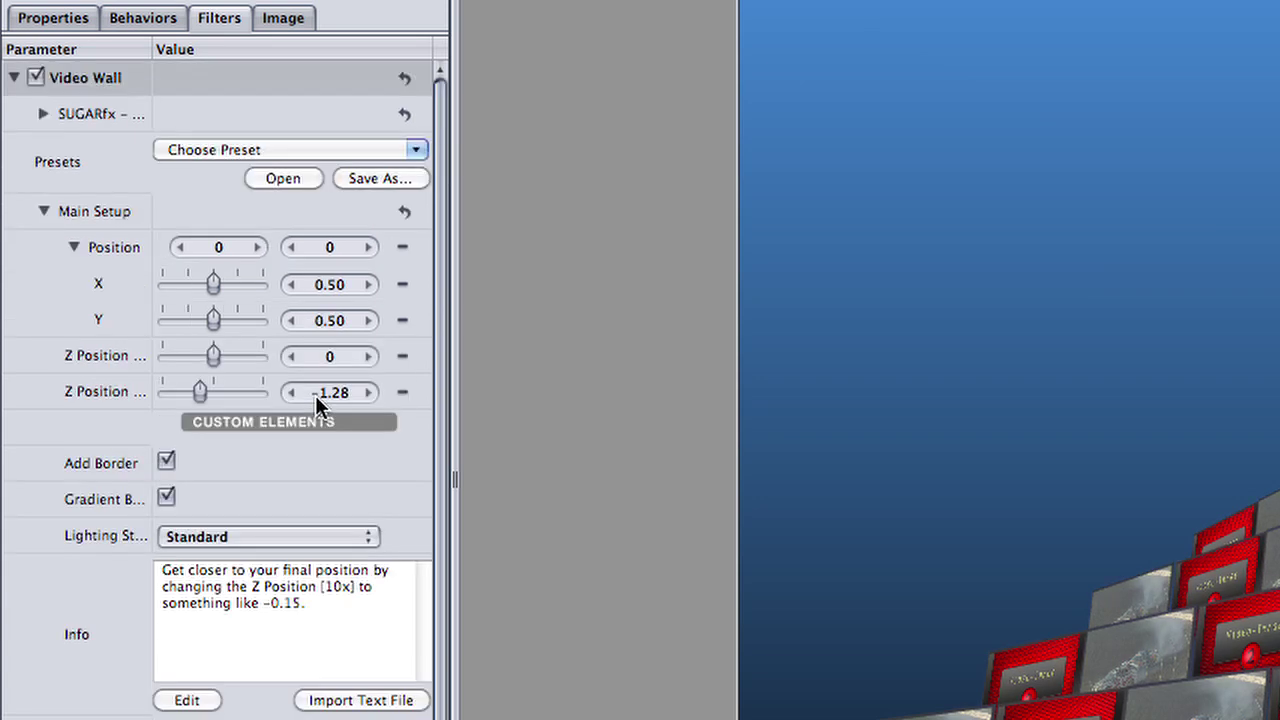
Open the Video-Images settings and try a larger Size Adjust for the wall's images
{"action": "left_click", "coordinate": [43, 211]}
{"action": "left_click", "coordinate": [43, 319]}
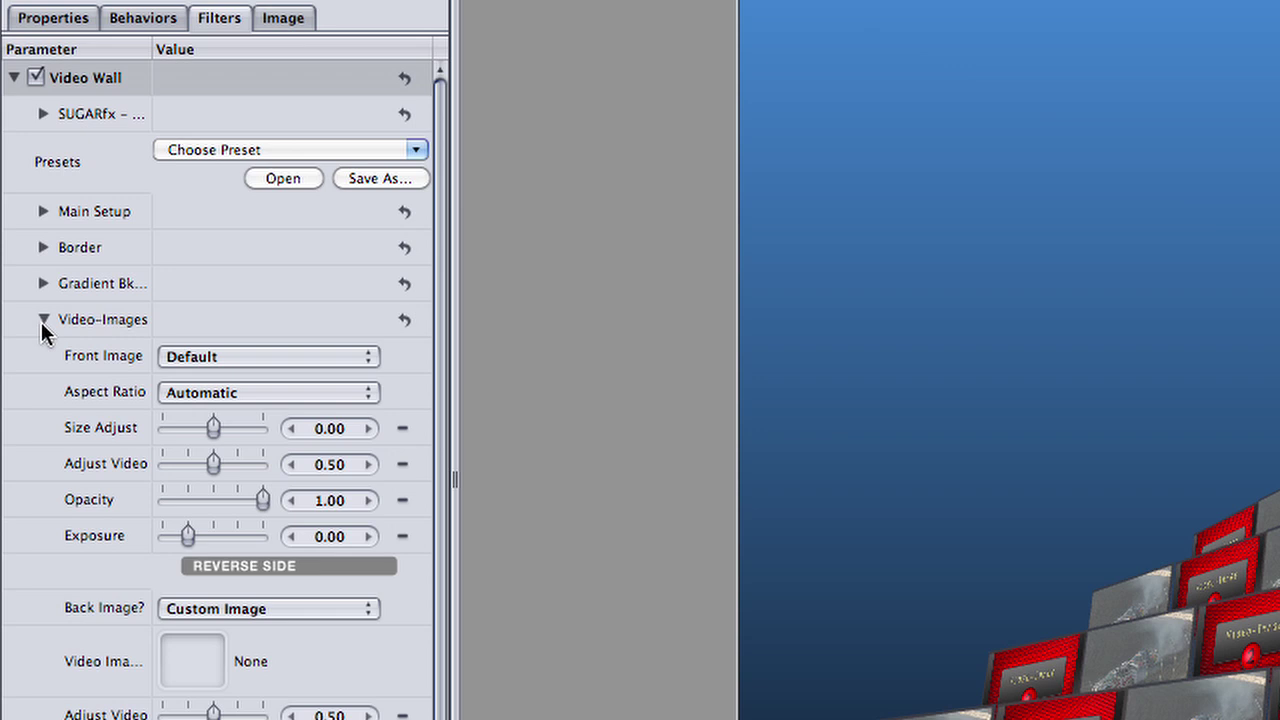
{"action": "left_click_drag", "start_coordinate": [214, 429], "coordinate": [254, 429]}
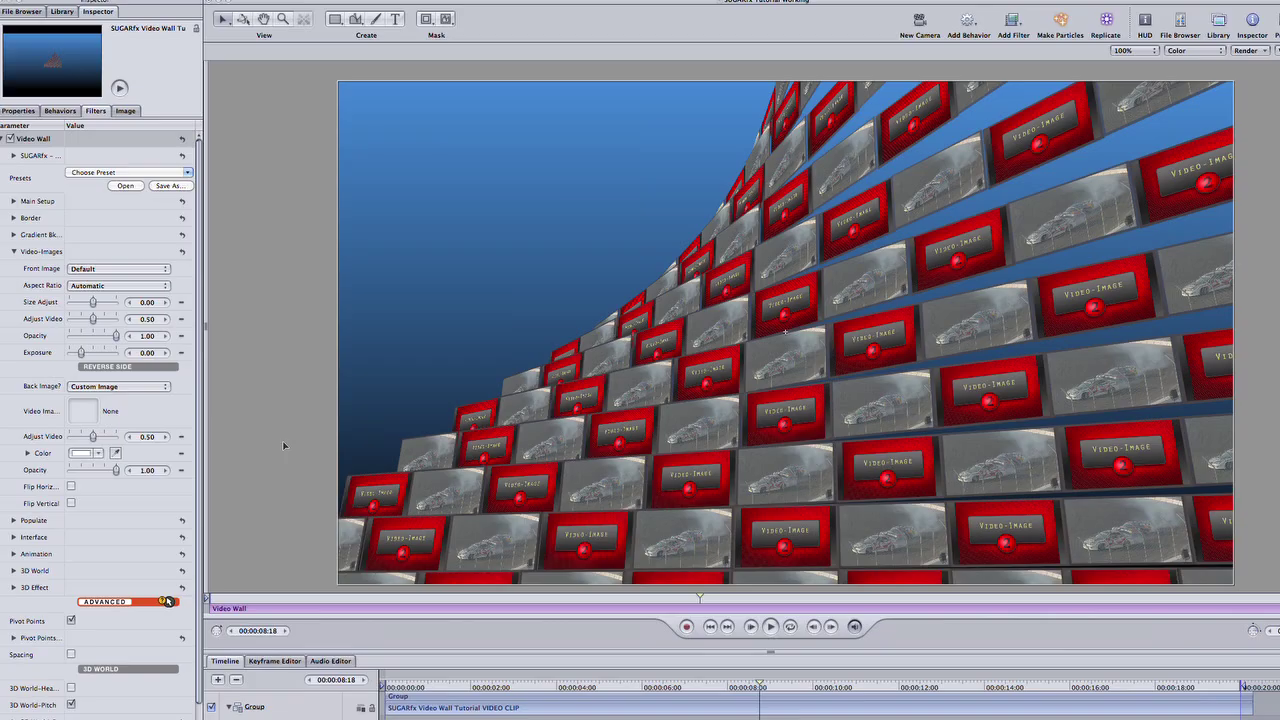
Import SUGARfx Video Wall VIDEo CLIP 2.mov into the project media and use it as the wall's custom back image
{"action": "key", "text": "F5"}
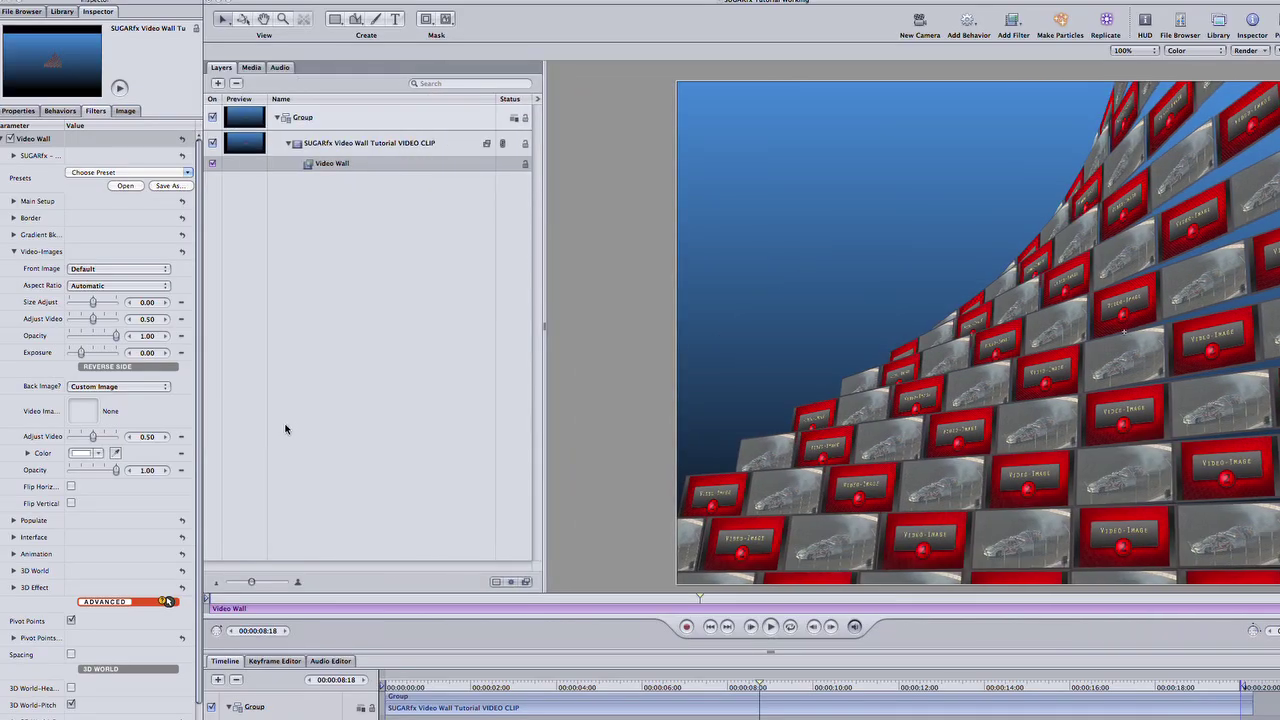
{"action": "left_click", "coordinate": [251, 67]}
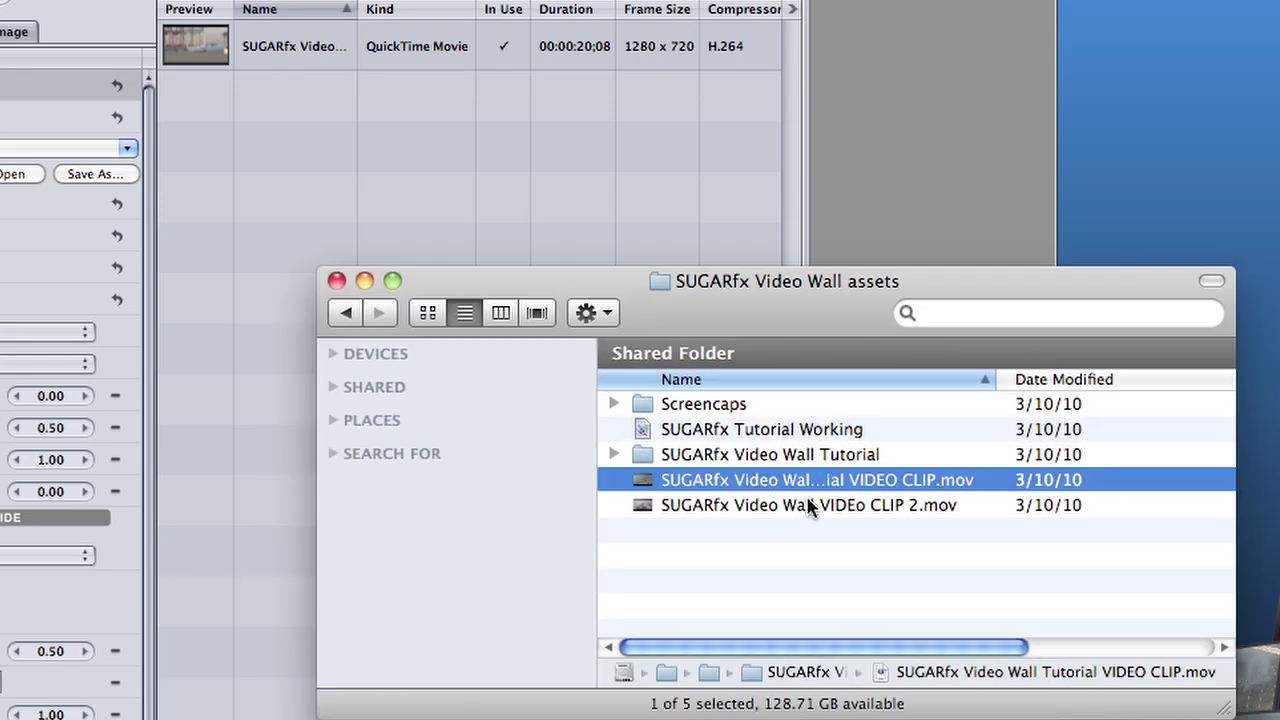
{"action": "left_click_drag", "start_coordinate": [810, 507], "coordinate": [200, 120]}
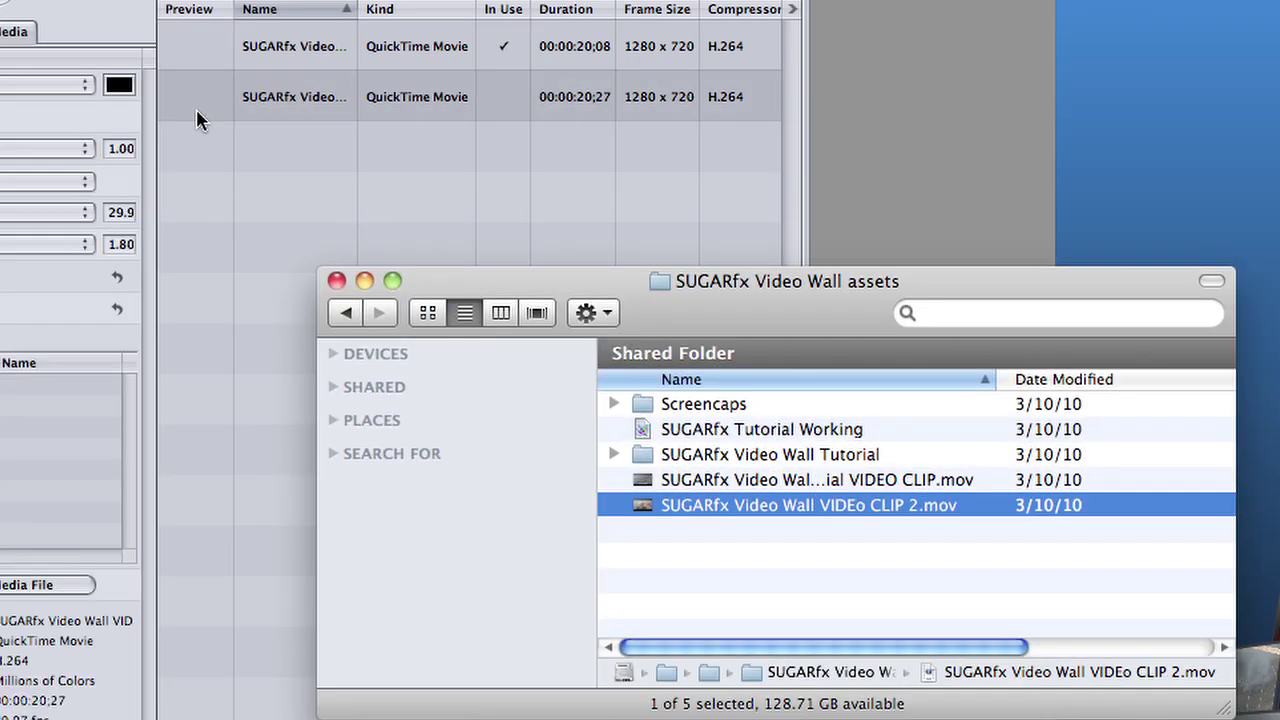
{"action": "left_click", "coordinate": [366, 281]}
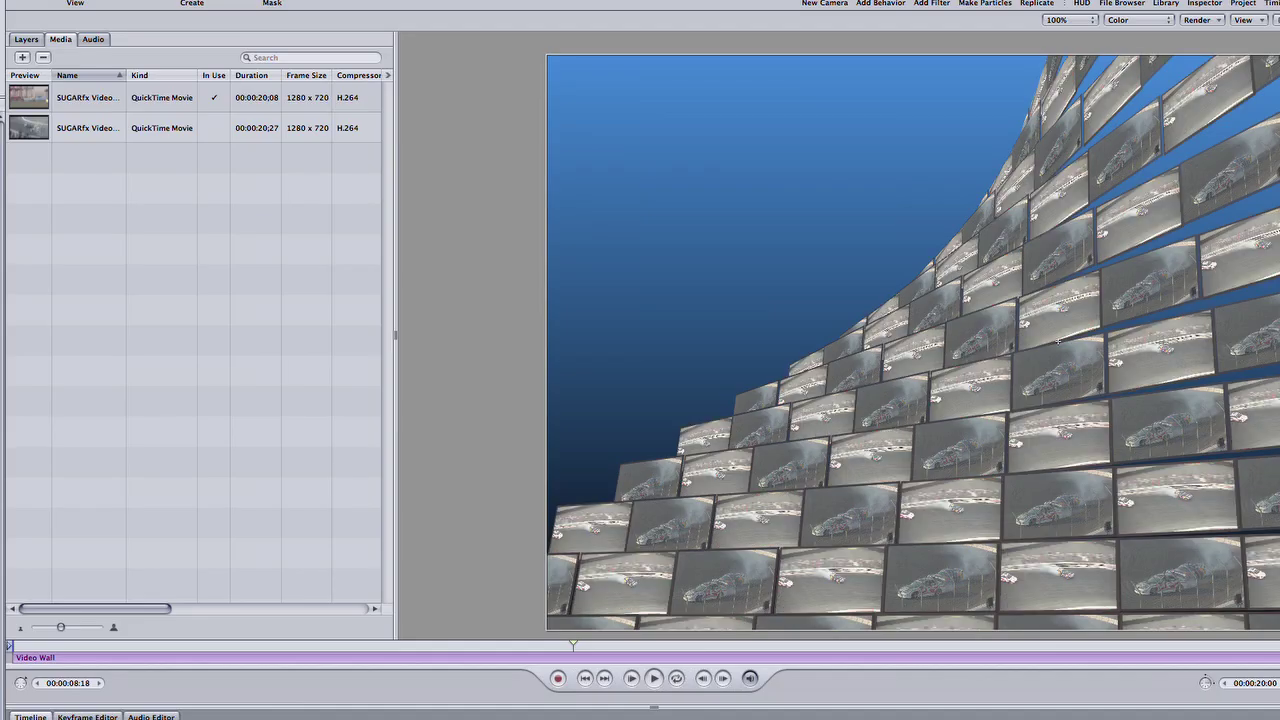
{"action": "key", "text": "F5"}
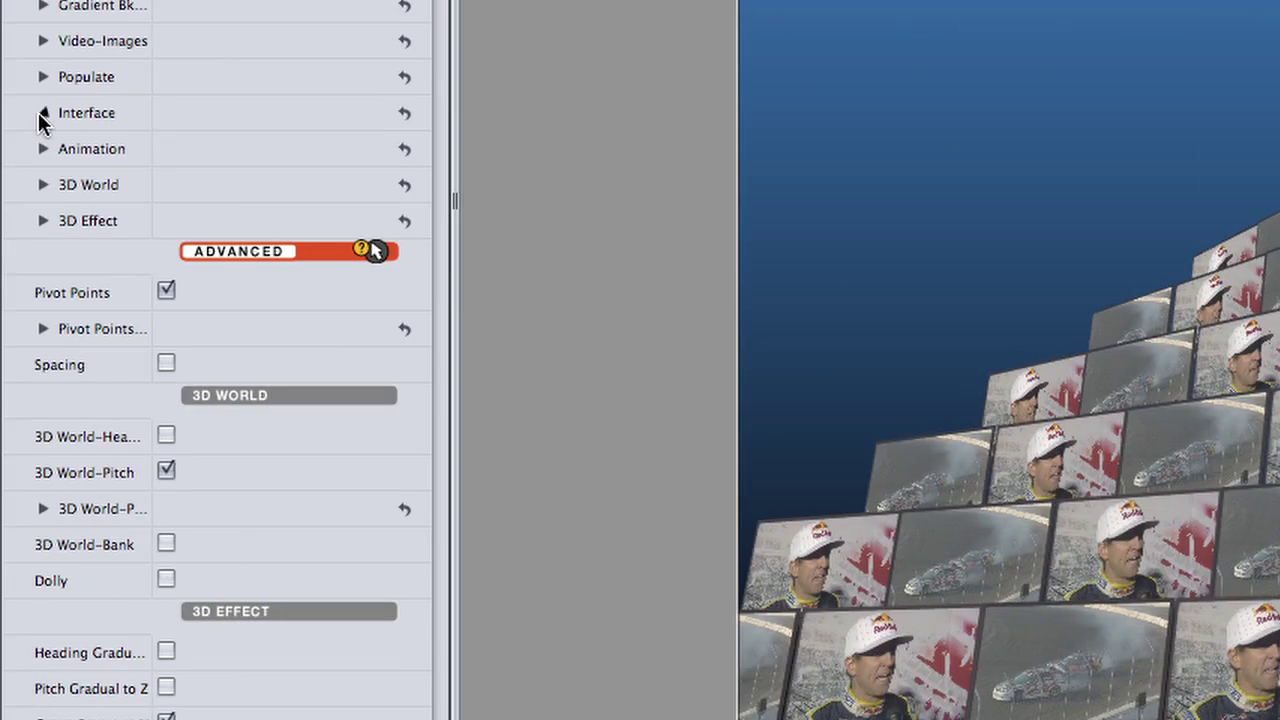
Open the filter's Interface settings and examine the Camera options
{"action": "left_click", "coordinate": [42, 114]}
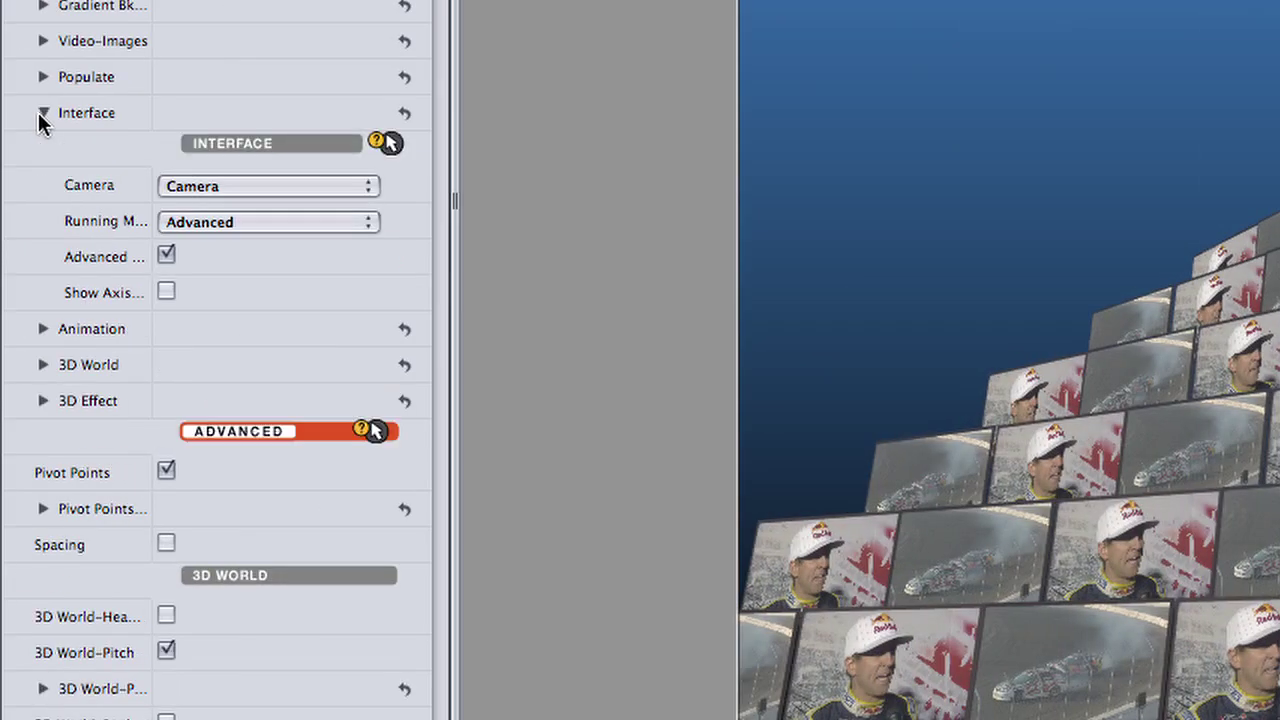
{"action": "left_click", "coordinate": [266, 187]}
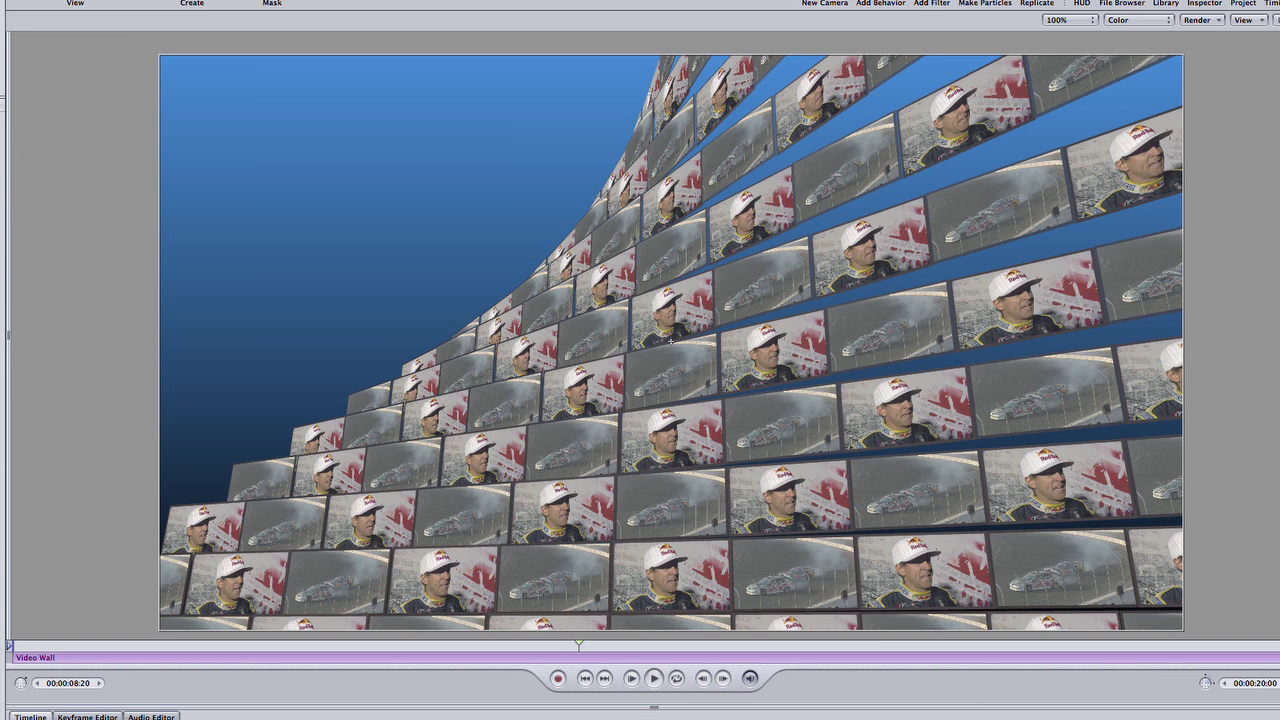
{"action": "left_click", "coordinate": [276, 209]}
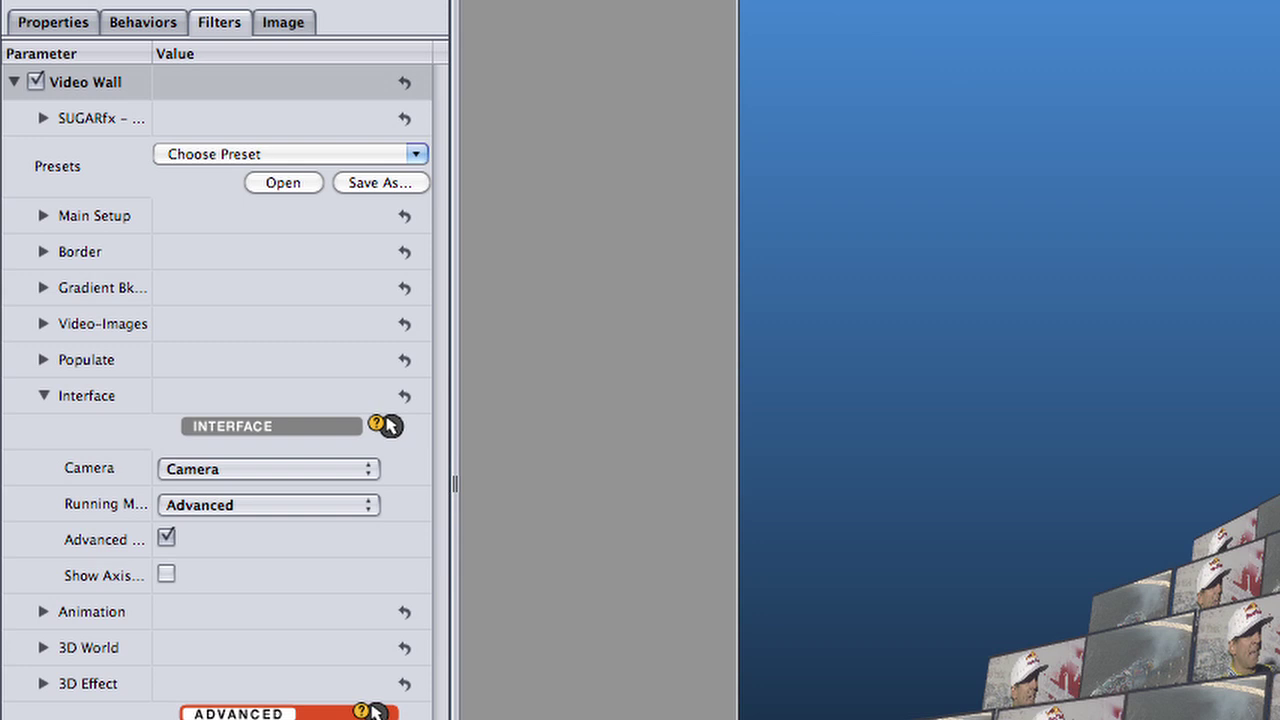
Open the SUGARfx Video Wall user manual and look through its contents and installation pages
{"action": "left_click", "coordinate": [42, 119]}
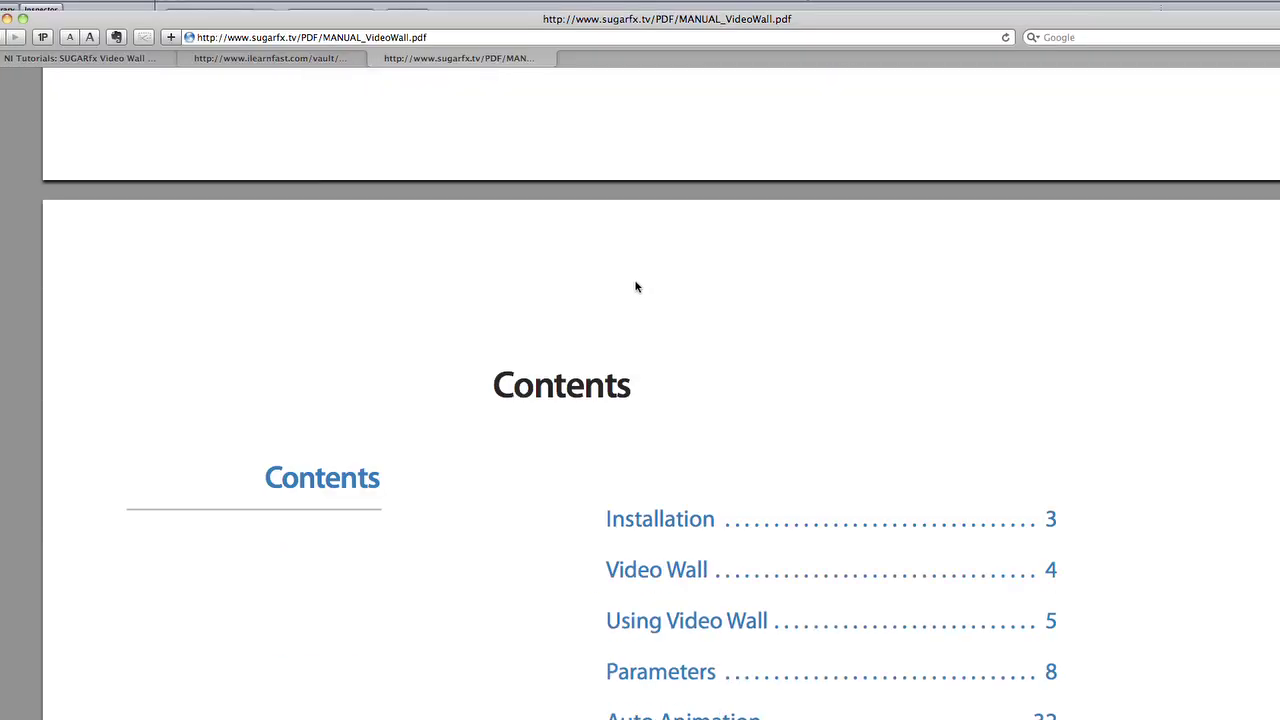
{"action": "scroll", "coordinate": [636, 287], "scroll_direction": "down", "scroll_amount": 15}
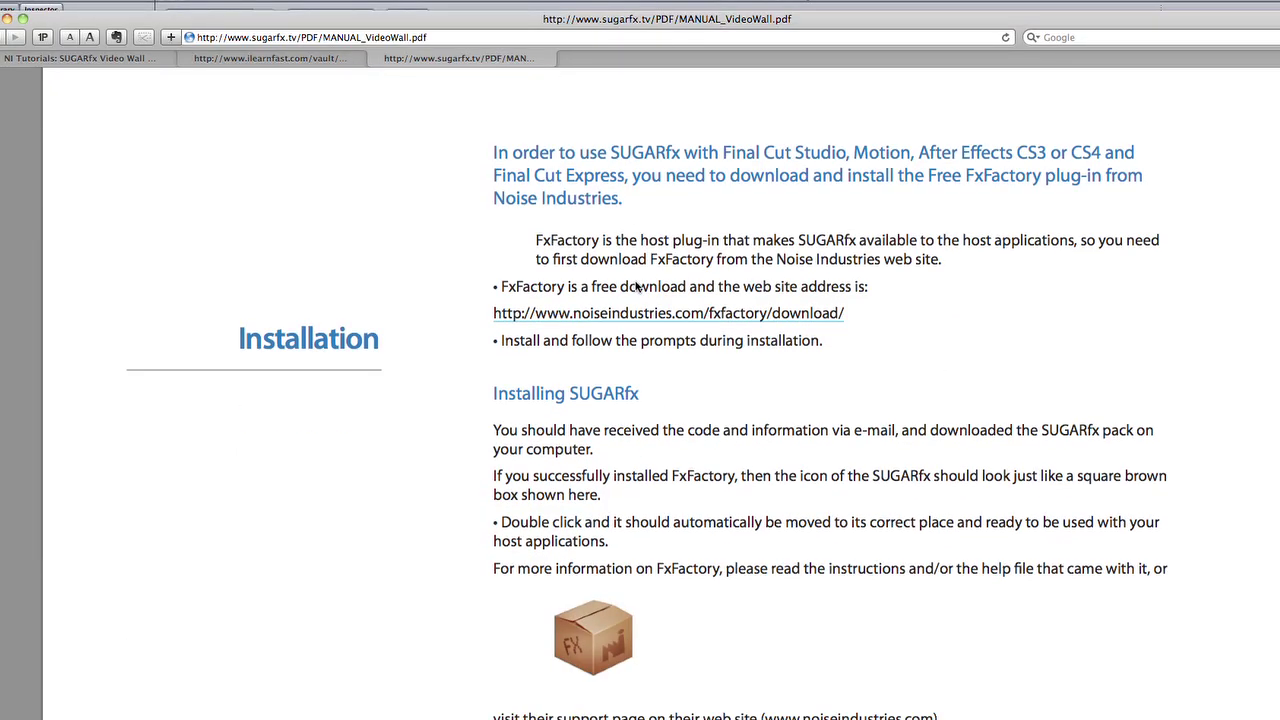
{"action": "scroll", "coordinate": [636, 287], "scroll_direction": "down", "scroll_amount": 2}
{"action": "scroll", "coordinate": [636, 287], "scroll_direction": "up", "scroll_amount": 2}
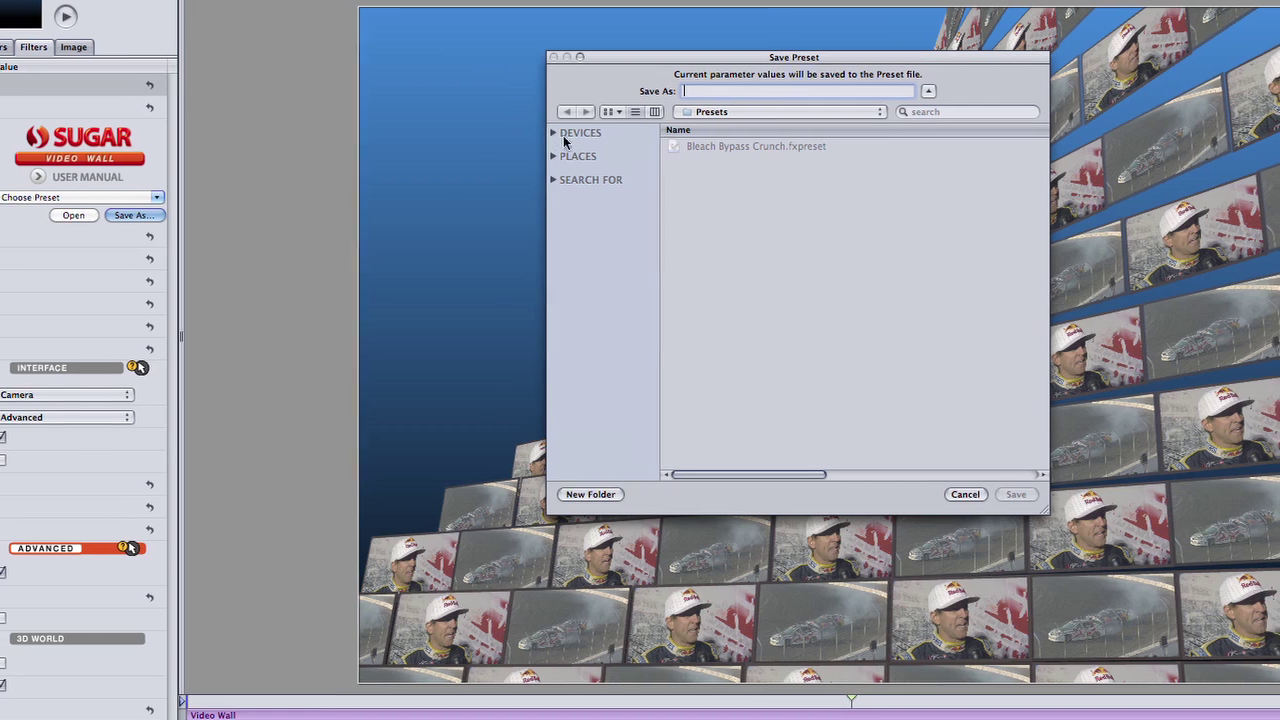
Save the current wall settings in the Presets folder as a preset named Curved Video Wall
{"action": "type", "text": "Curv"}
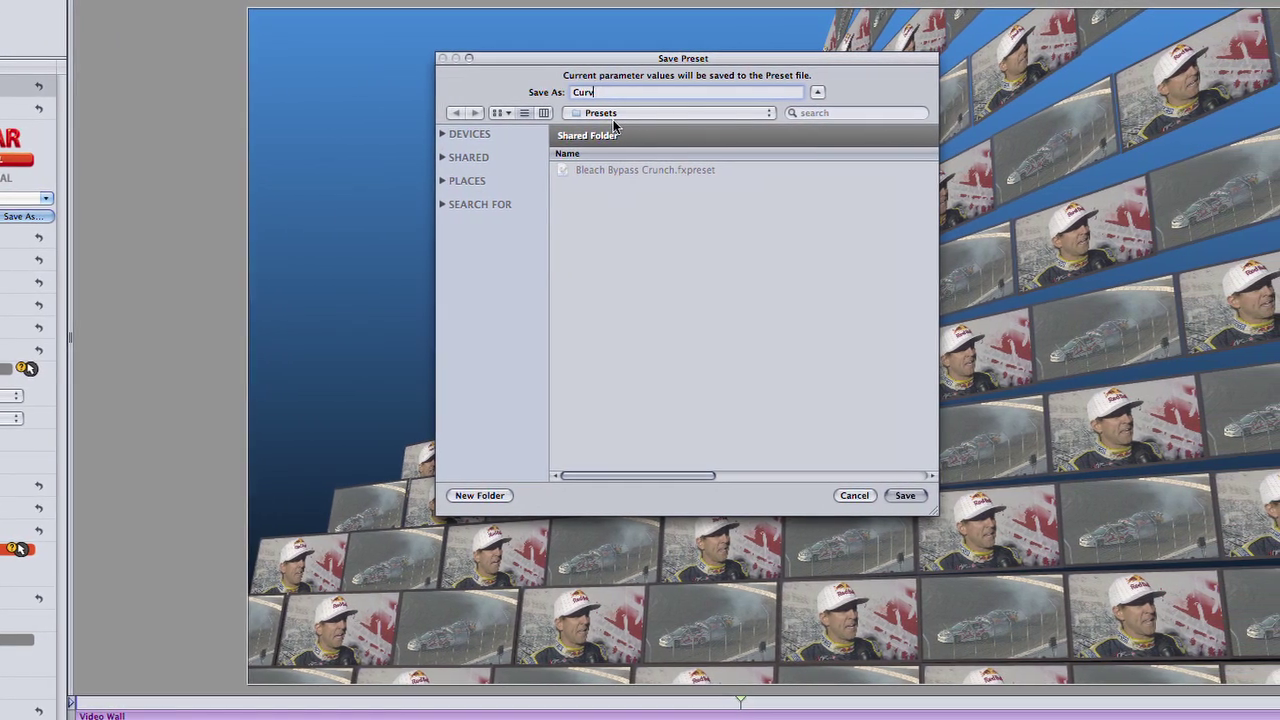
{"action": "type", "text": "ed Video Wall"}
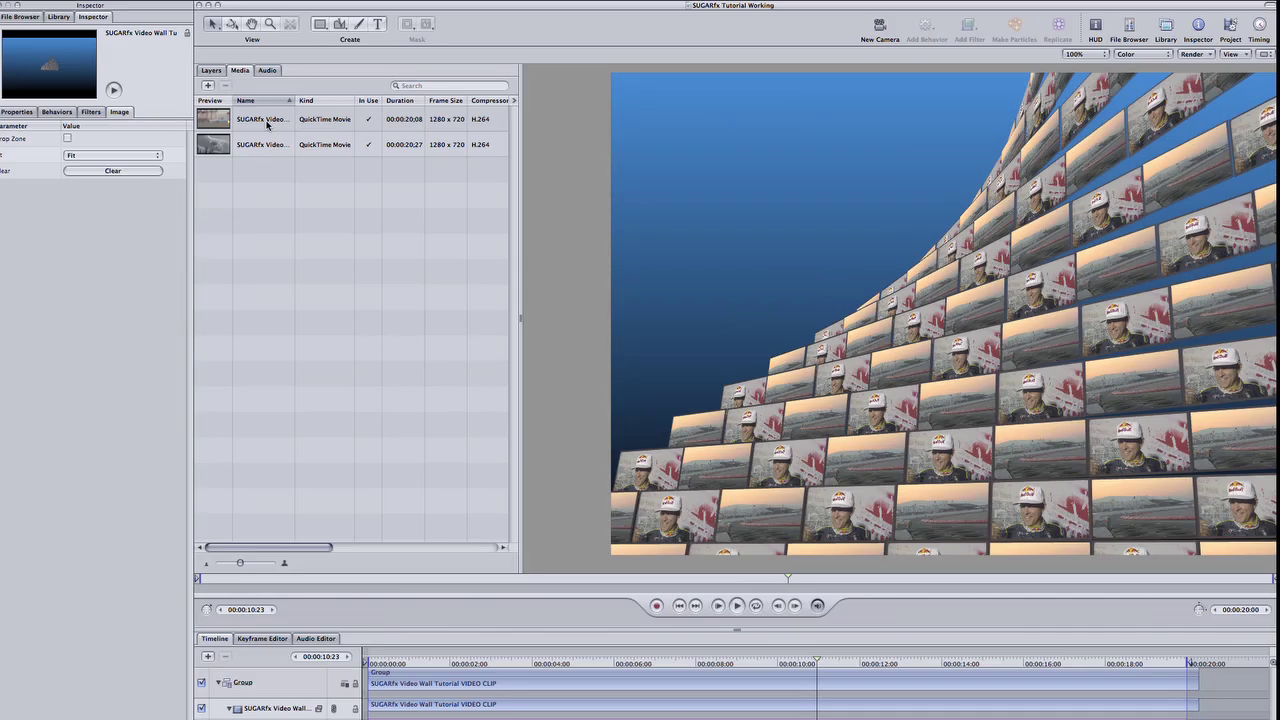
Add the first imported movie over the wall and apply the SUGARfx Video Wall filter with the Video Feedback Effect (S) preset
{"action": "left_click_drag", "start_coordinate": [266, 123], "coordinate": [1046, 317]}
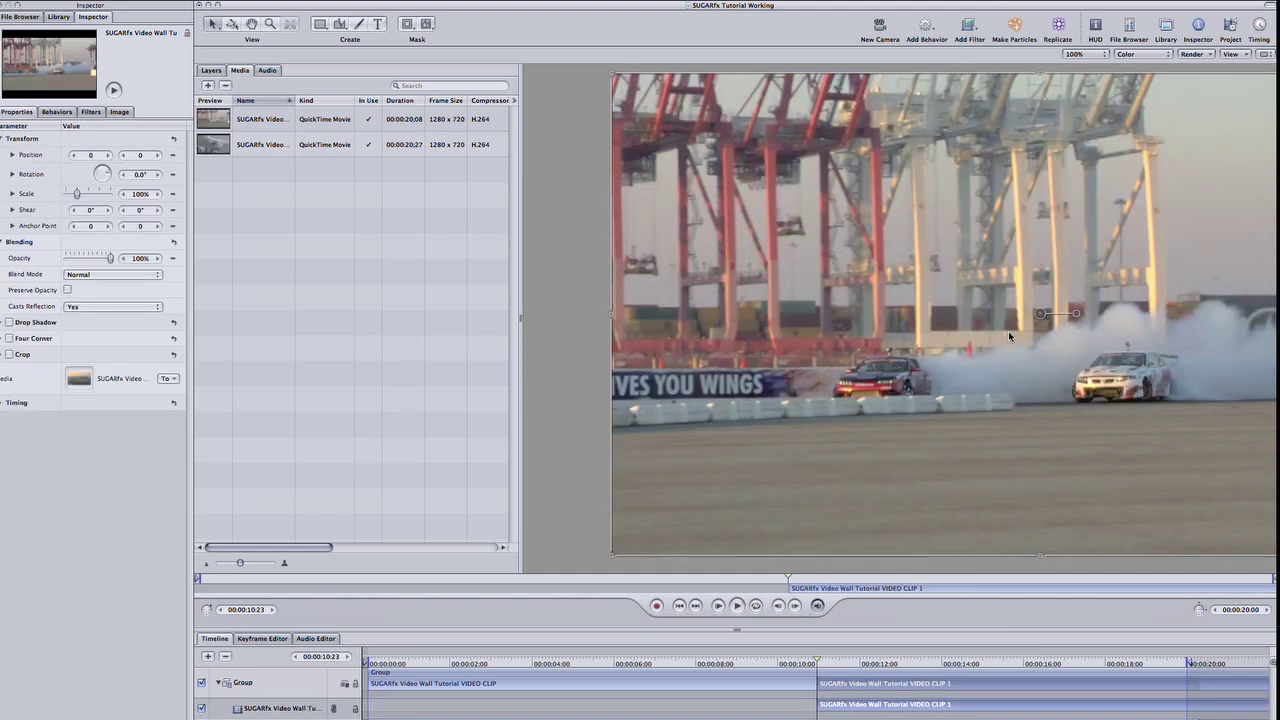
{"action": "key", "text": "F5"}
{"action": "left_click", "coordinate": [58, 16]}
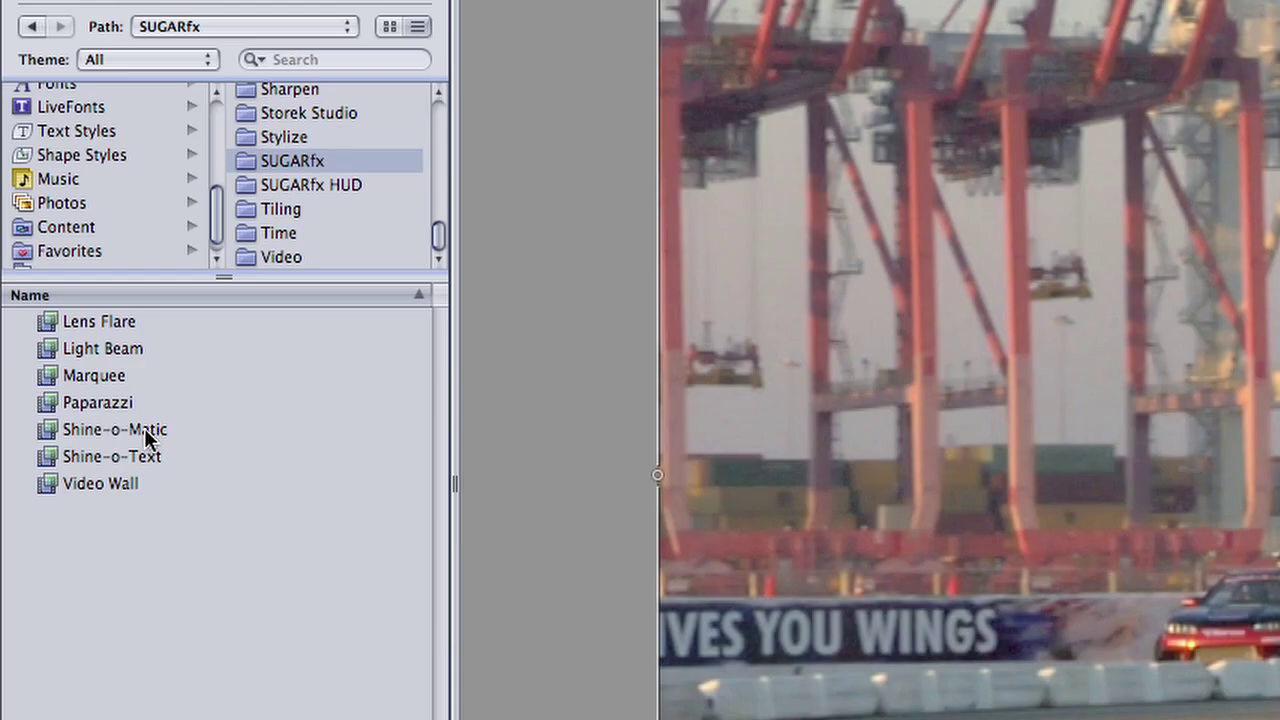
{"action": "left_click_drag", "start_coordinate": [24, 319], "coordinate": [570, 340]}
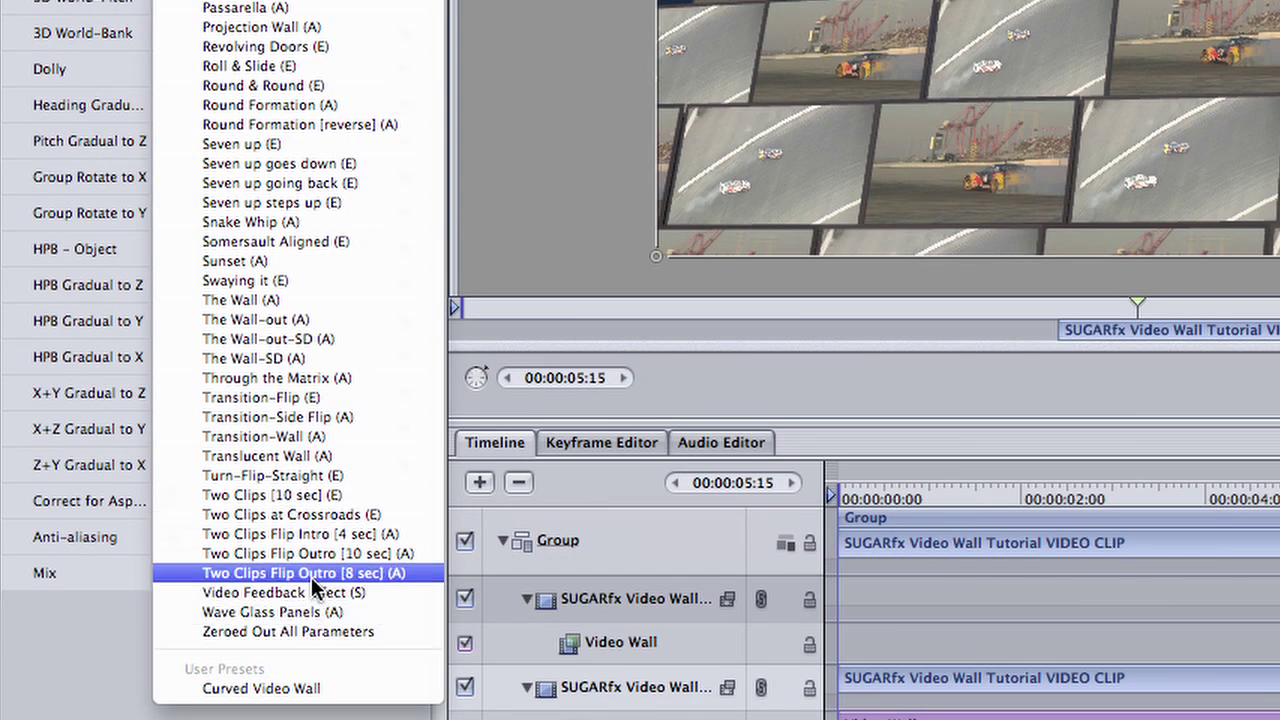
{"action": "left_click", "coordinate": [312, 592]}
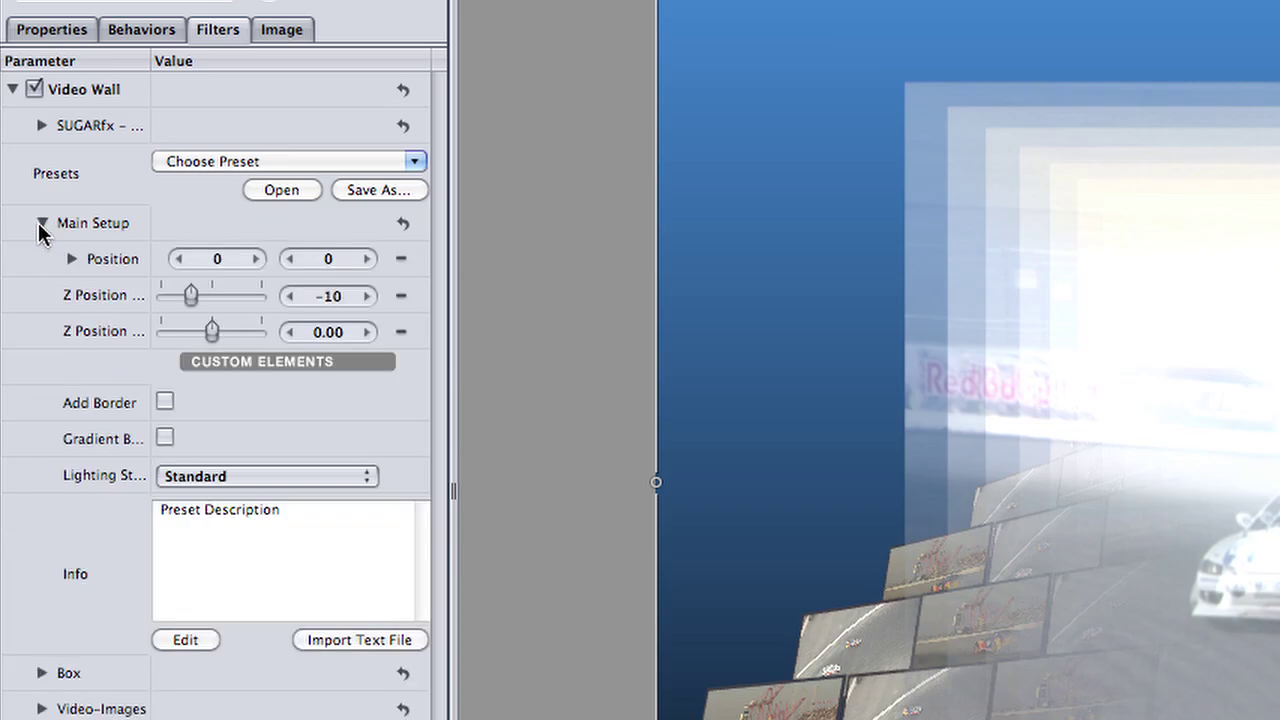
Add a border to the feedback images, increase its thickness, and lower the Depth quantity
{"action": "left_click", "coordinate": [165, 402]}
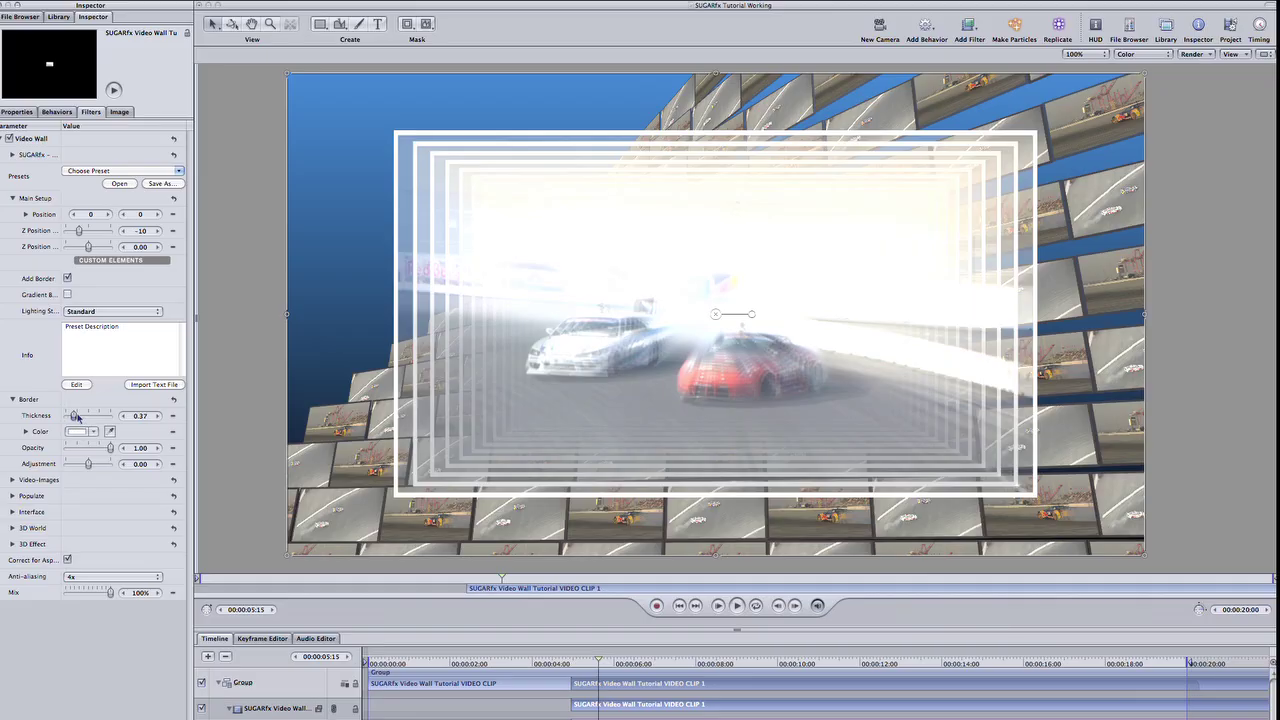
{"action": "left_click_drag", "start_coordinate": [75, 415], "coordinate": [79, 416]}
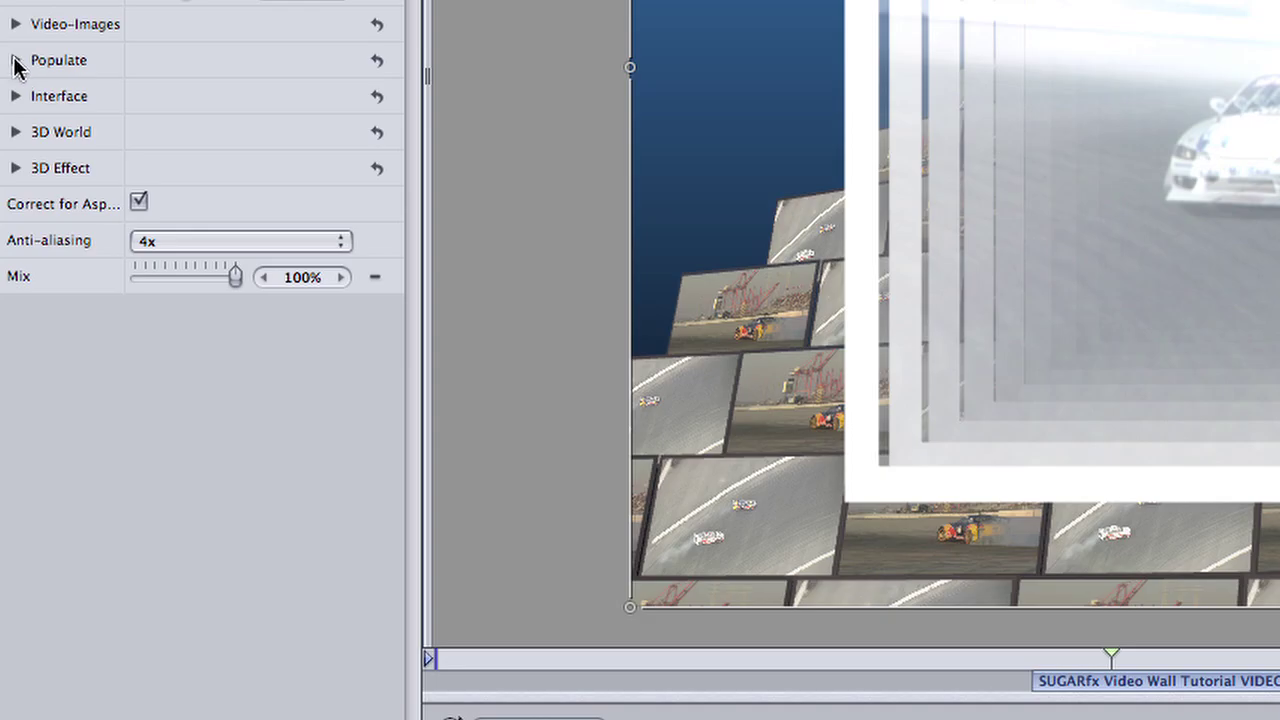
{"action": "left_click", "coordinate": [16, 62]}
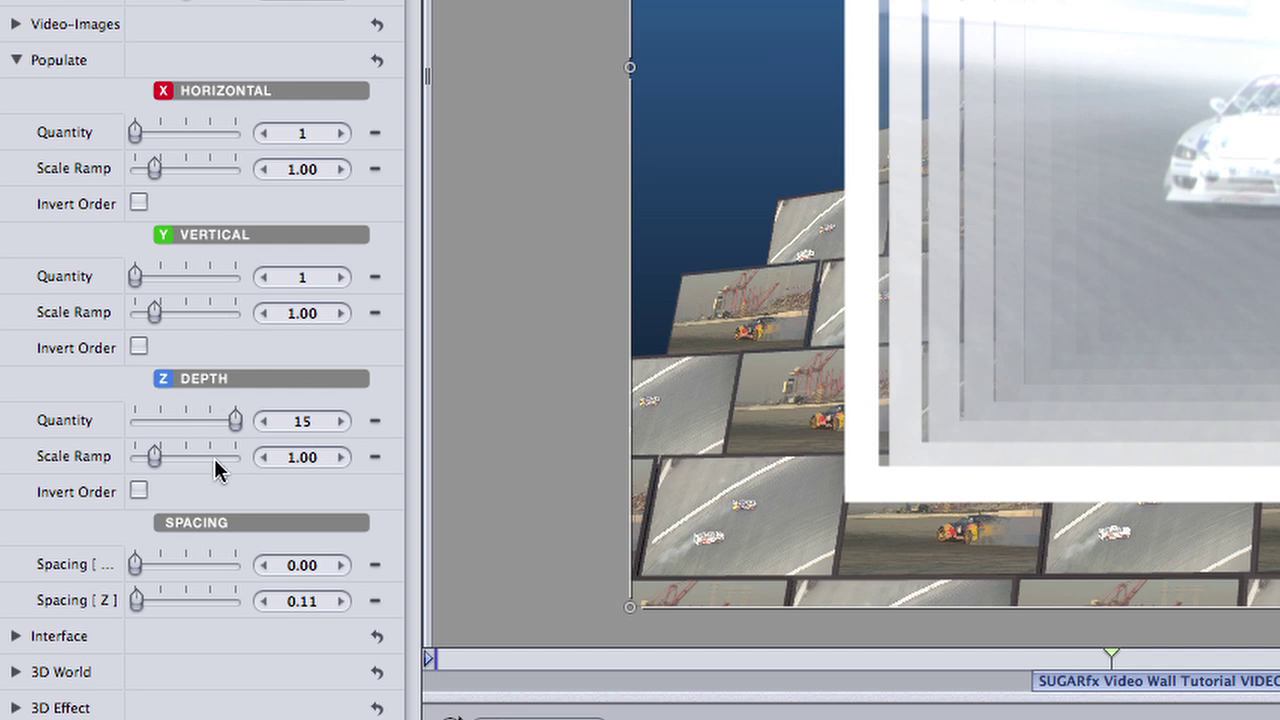
{"action": "left_click_drag", "start_coordinate": [234, 420], "coordinate": [173, 431]}
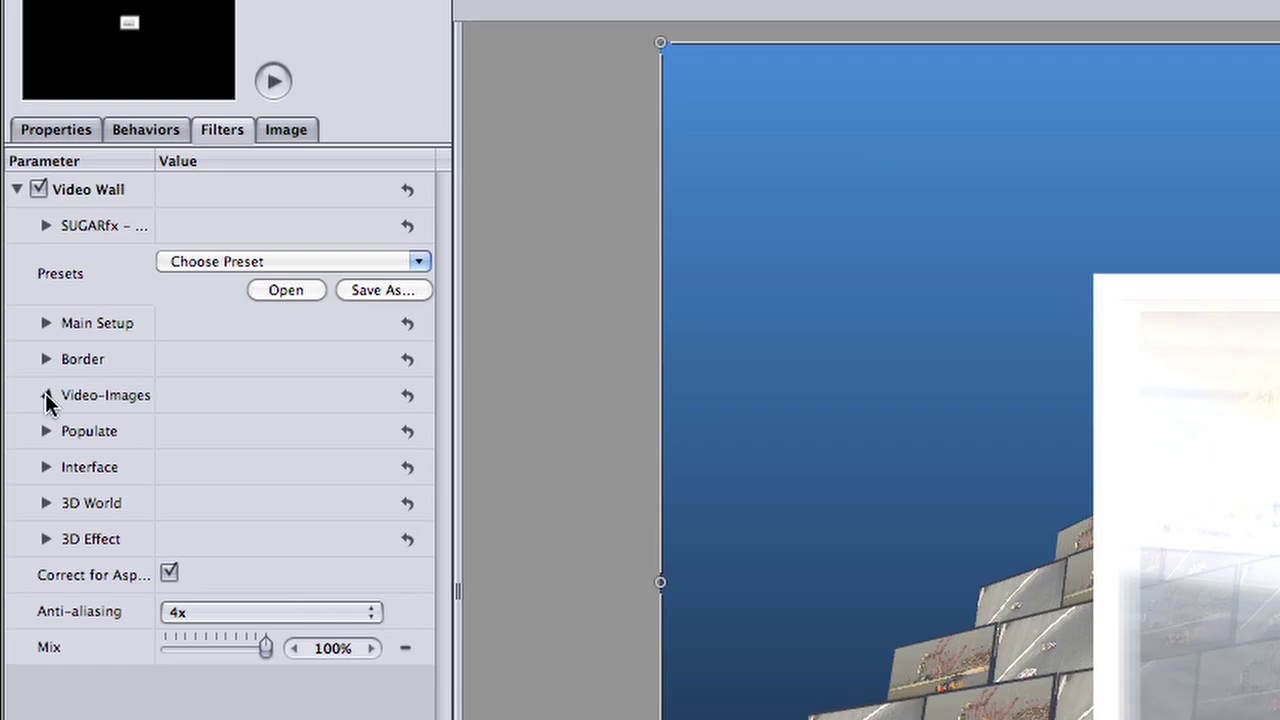
Raise the feedback images' opacity above 0.53 in the Video-Images settings
{"action": "left_click", "coordinate": [12, 231]}
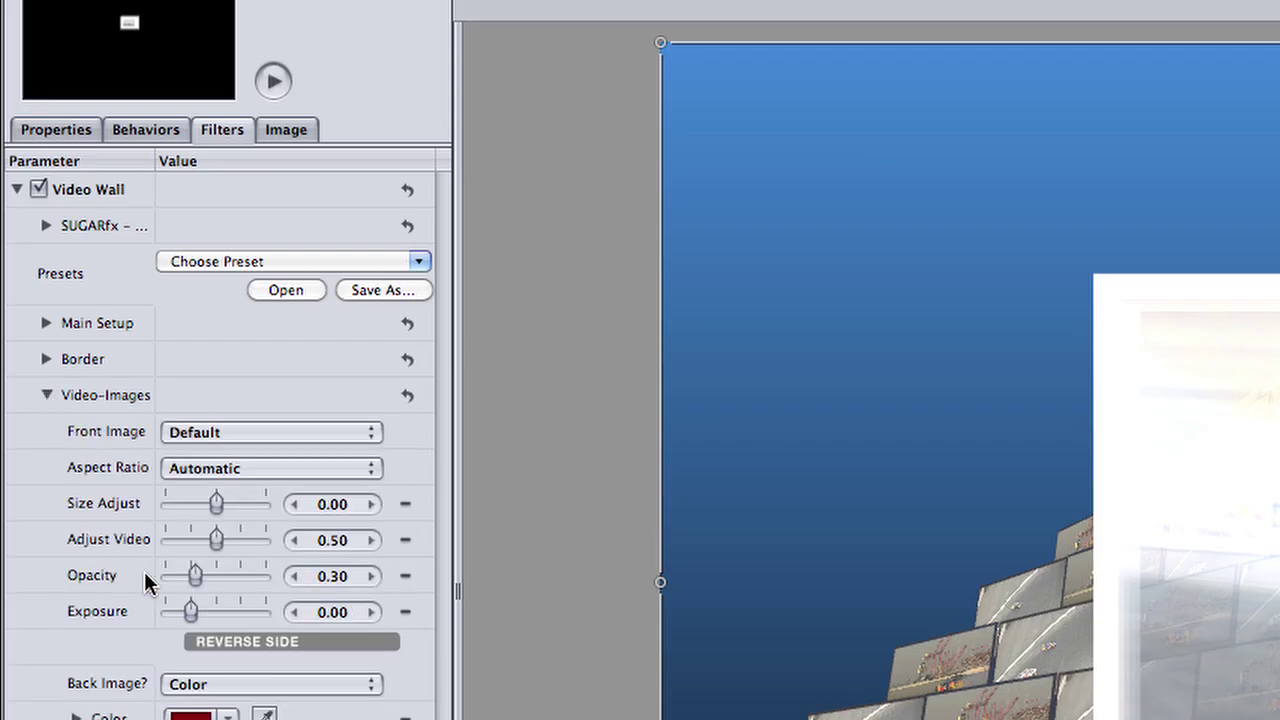
{"action": "left_click_drag", "start_coordinate": [197, 575], "coordinate": [223, 580]}
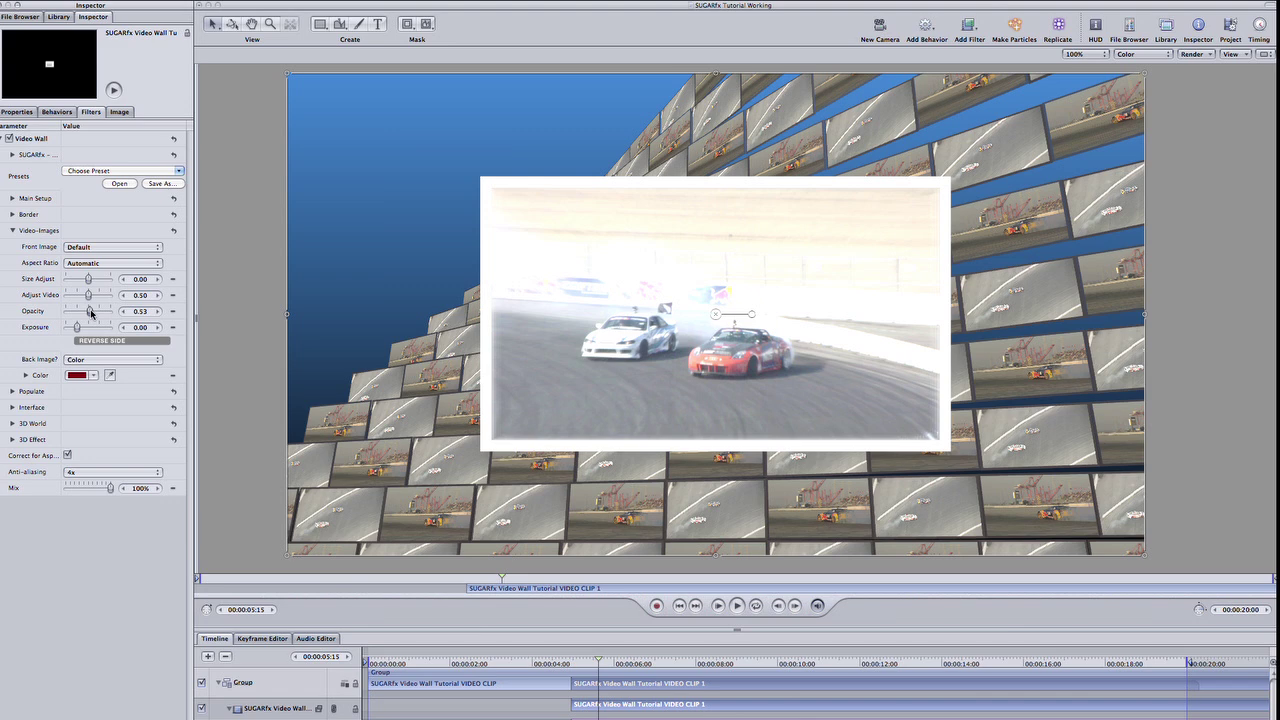
{"action": "left_click_drag", "start_coordinate": [98, 313], "coordinate": [104, 313]}
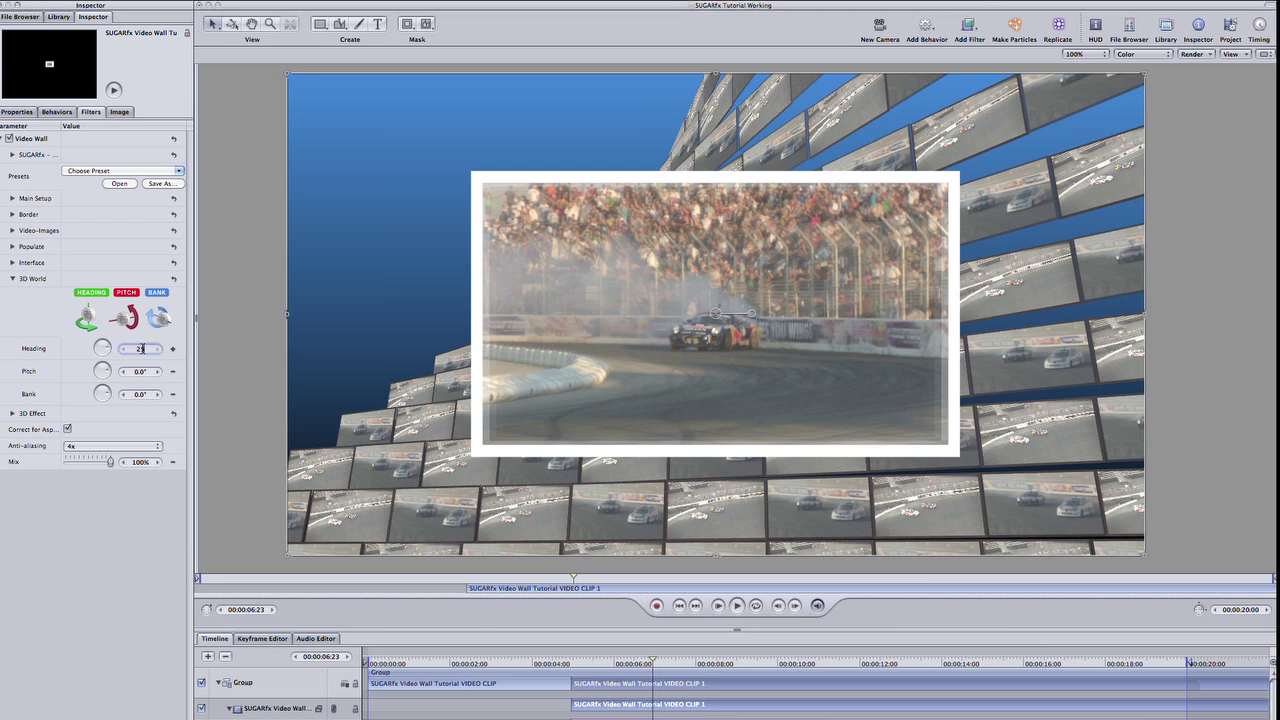
Set the 3D World heading of the feedback images to 25° and add a Fade In/Fade Out behavior to the clip
{"action": "type", "text": "5"}
{"action": "key", "text": "Return"}
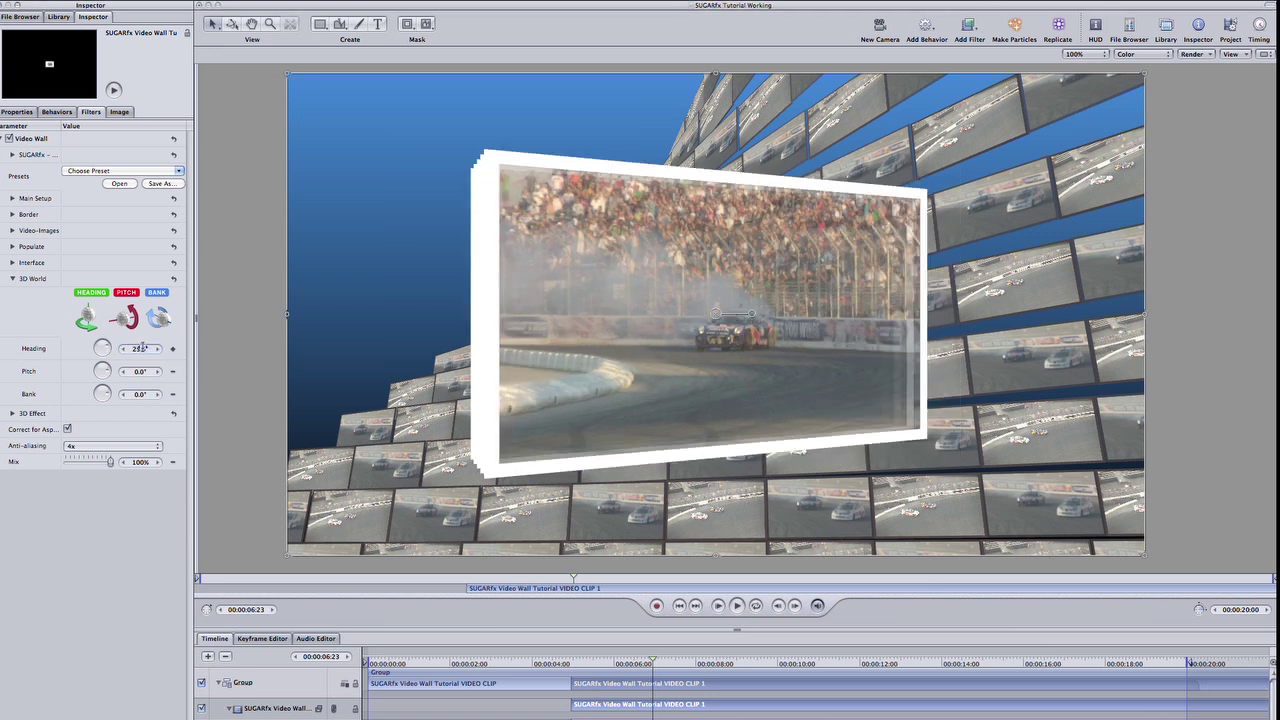
{"action": "left_click", "coordinate": [925, 25]}
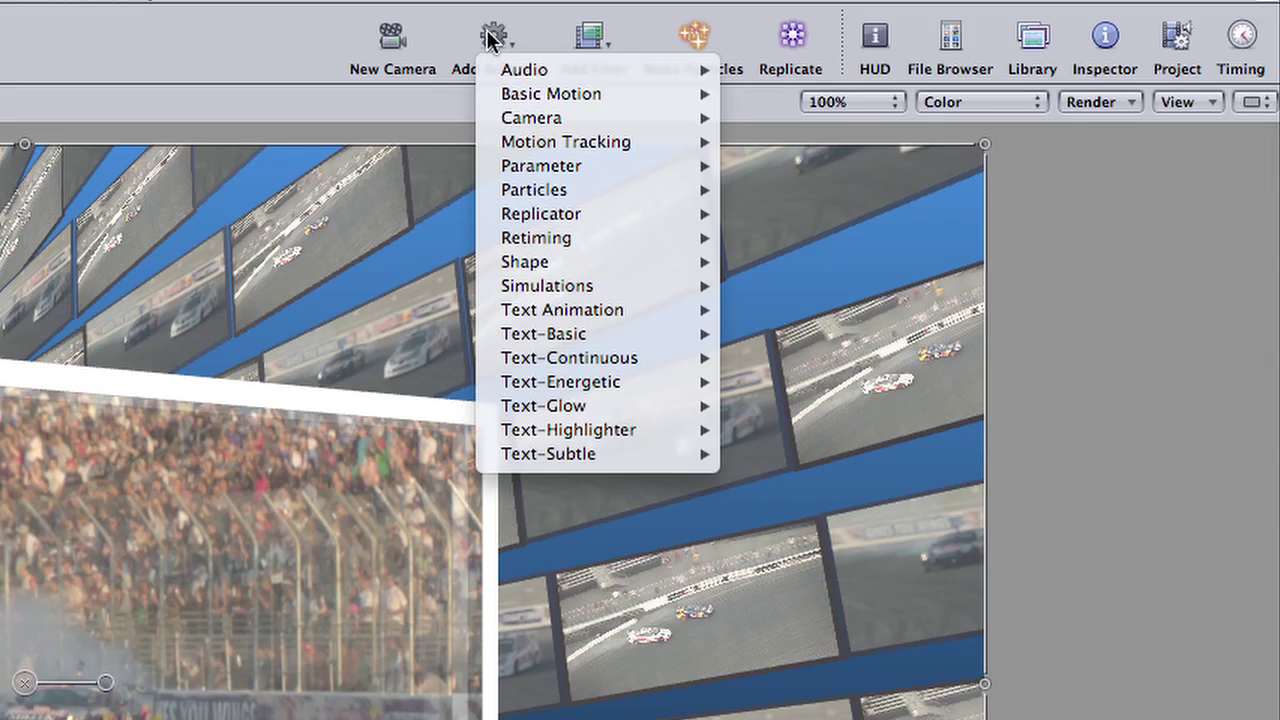
{"action": "mouse_move", "coordinate": [529, 88]}
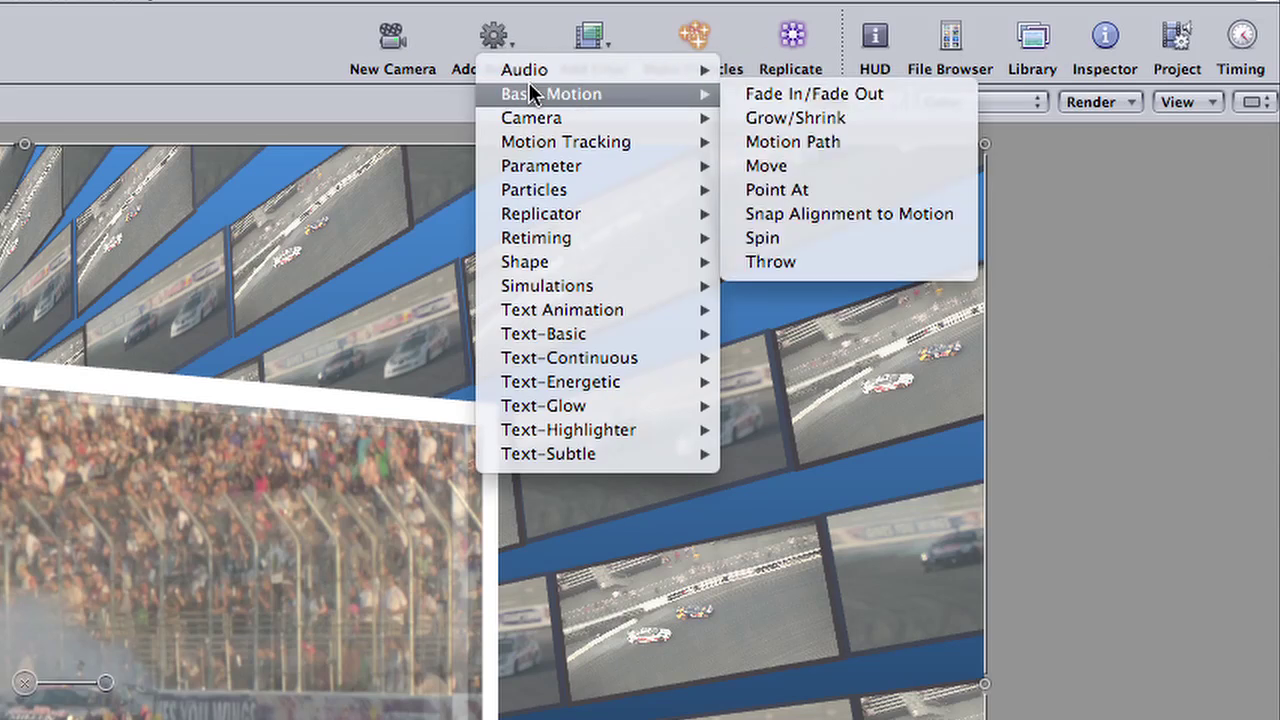
{"action": "left_click", "coordinate": [833, 92]}
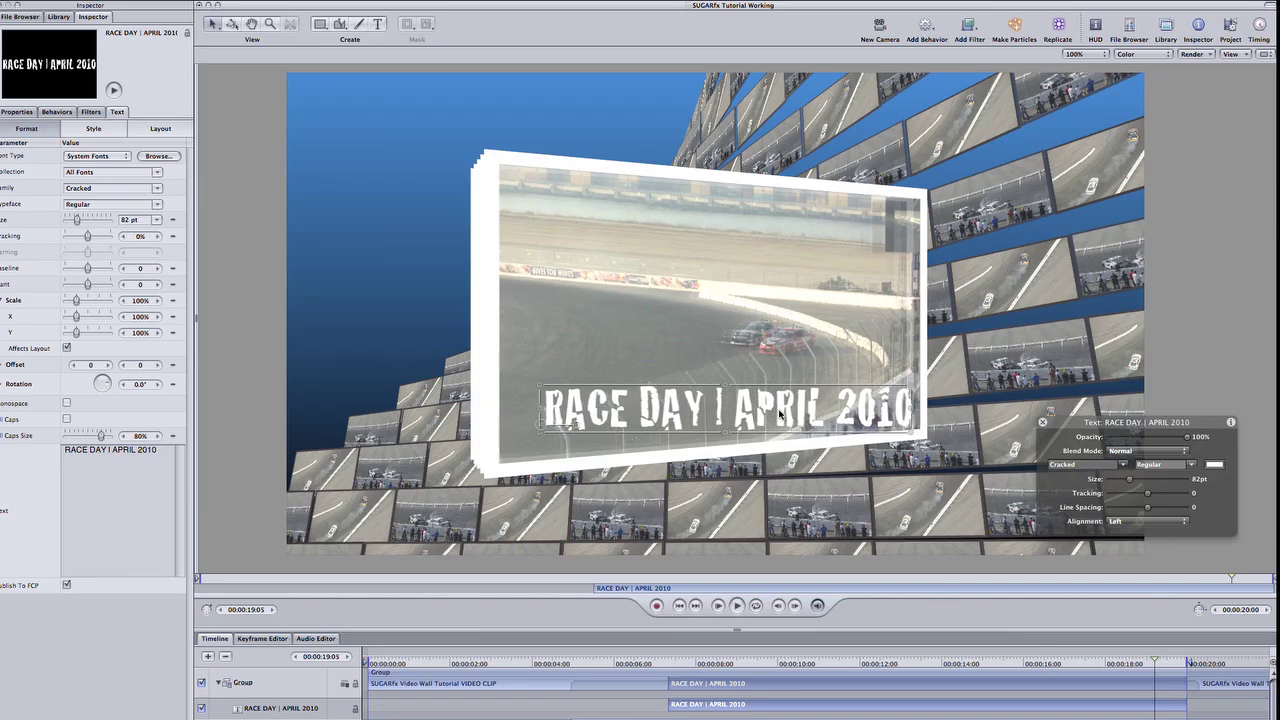
Reposition the RACE DAY | APRIL 2010 title over the lower part of the framed video and preview the composite around 00:00:09:03
{"action": "left_click_drag", "start_coordinate": [779, 413], "coordinate": [775, 414]}
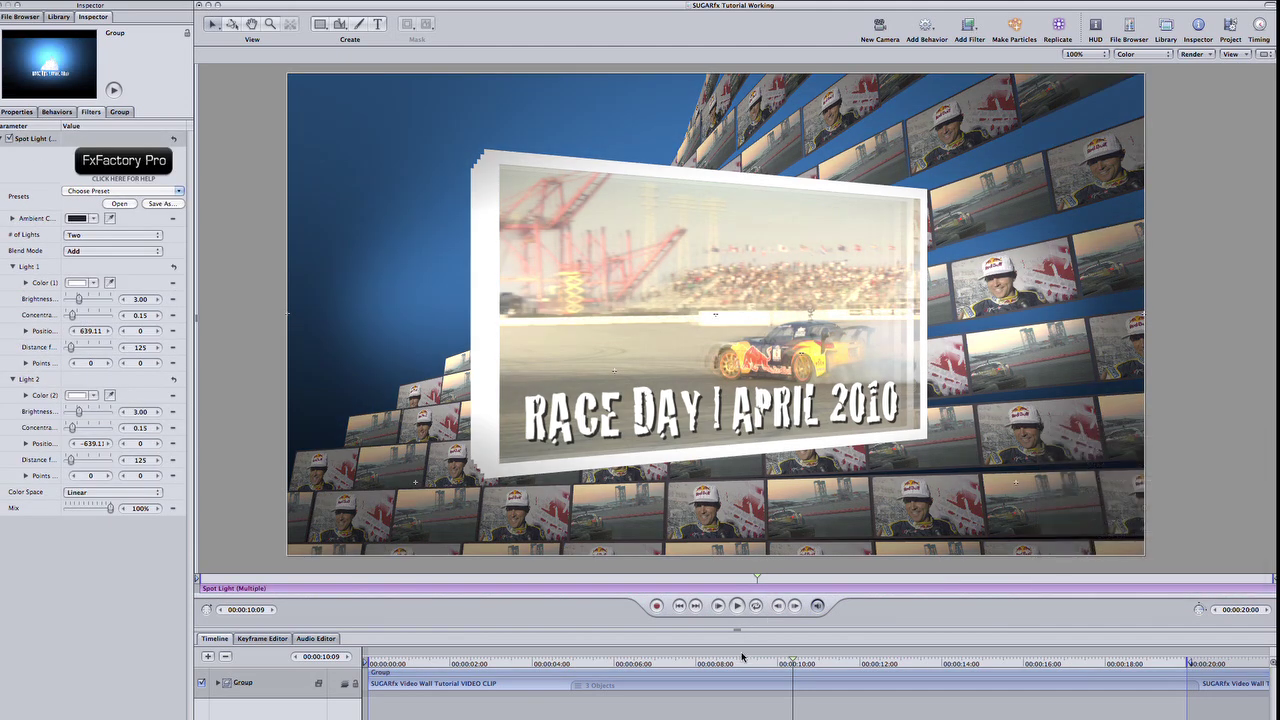
{"action": "left_click", "coordinate": [757, 663]}
{"action": "left_click_drag", "start_coordinate": [757, 665], "coordinate": [743, 665]}
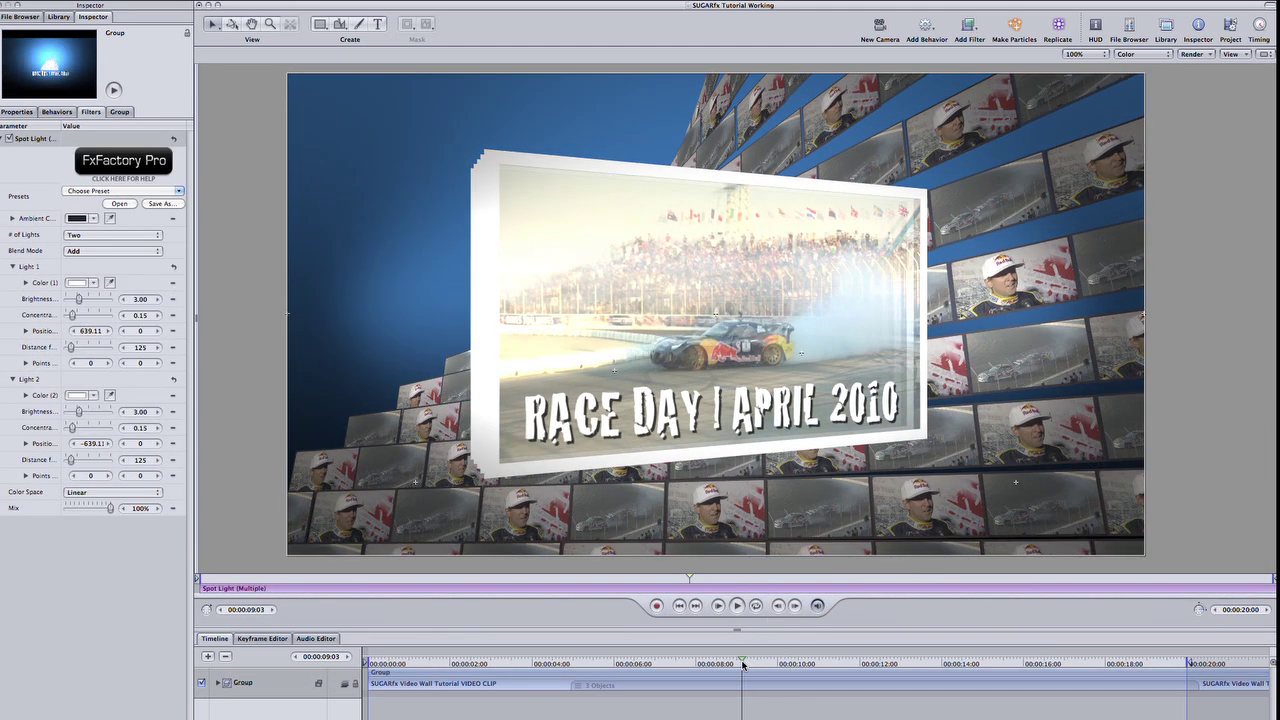